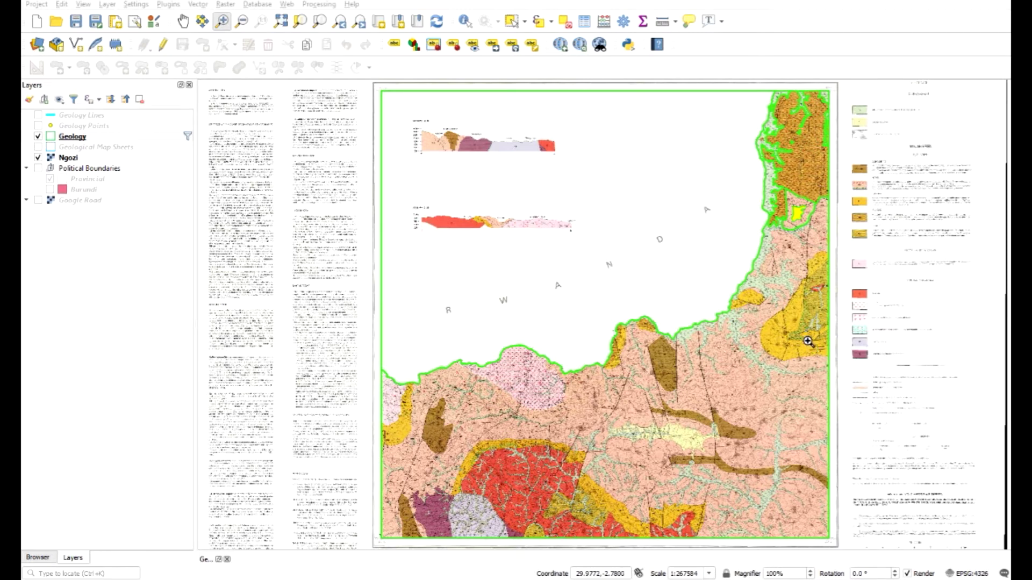
# Box-zoom onto the legend's line symbols, then shift the view to show the map beside it
pyautogui.moveTo(815, 348); pyautogui.dragTo(999, 481)
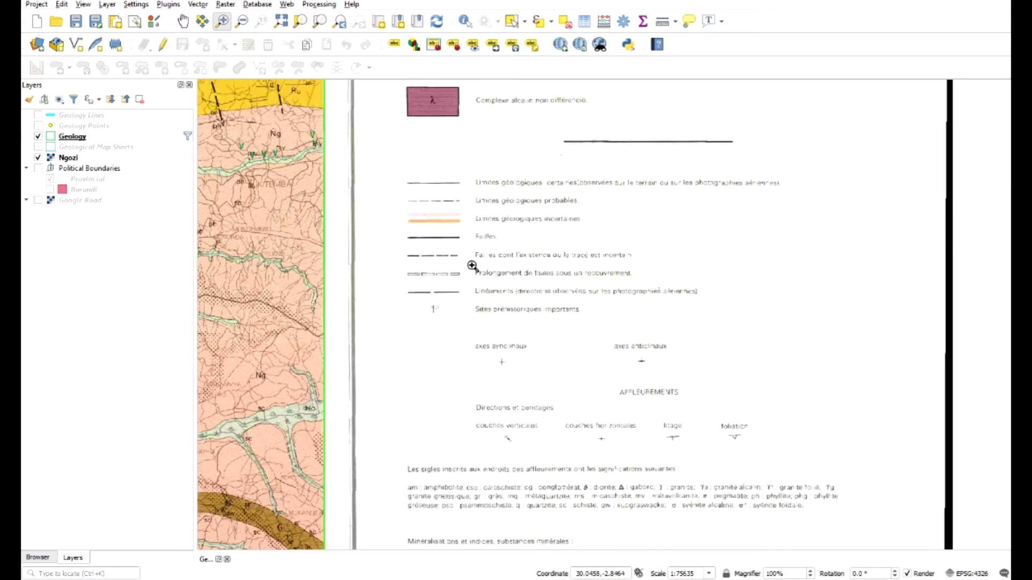
pyautogui.moveTo(416, 163); pyautogui.dragTo(718, 344)
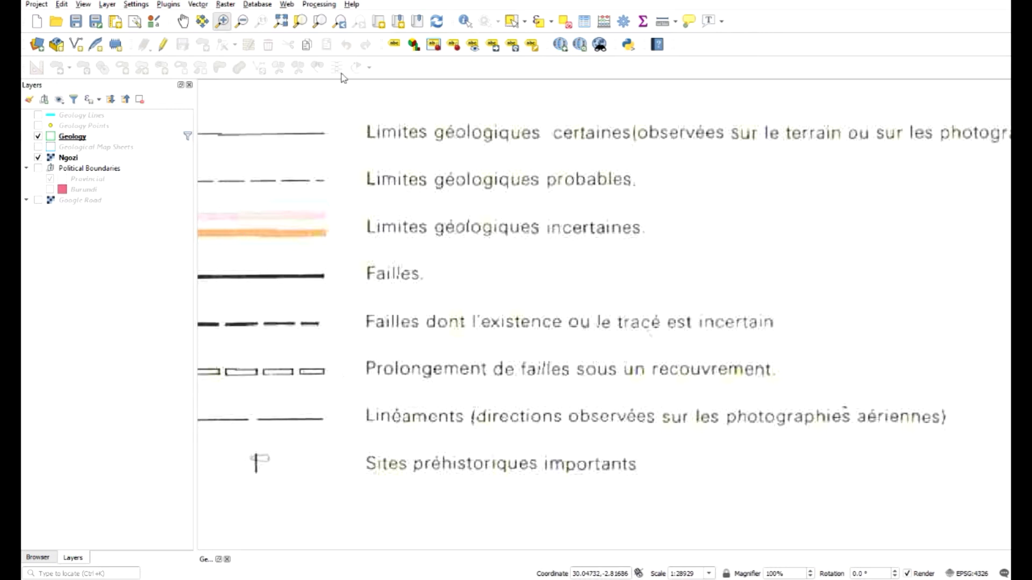
pyautogui.click(183, 21)
pyautogui.moveTo(414, 192); pyautogui.dragTo(684, 192)
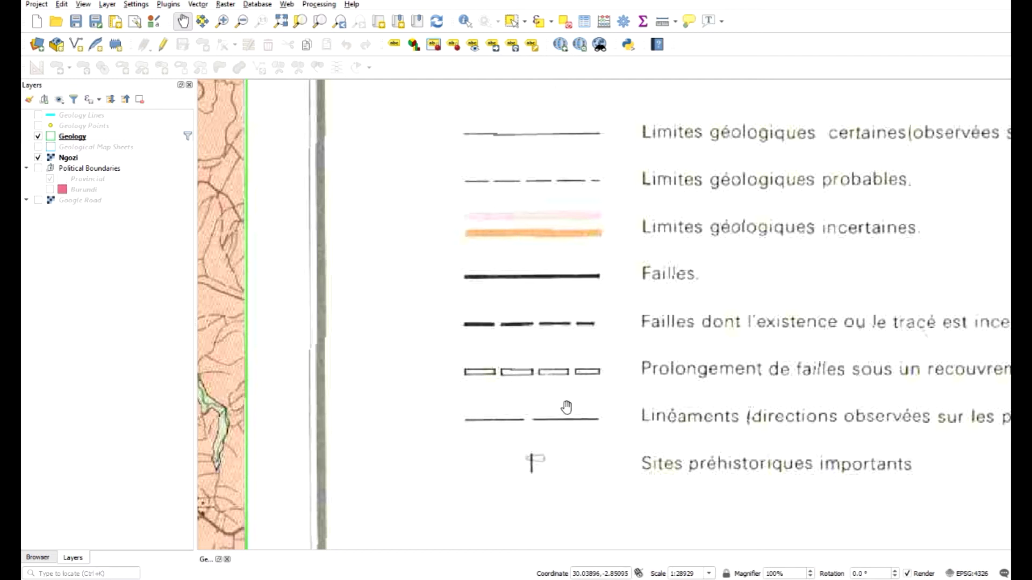
# Browse the legend's fold axes, outcrop symbols and rock abbreviations, then return to the fault symbols
pyautogui.moveTo(557, 451); pyautogui.dragTo(525, 276)
pyautogui.moveTo(673, 421); pyautogui.dragTo(589, 378)
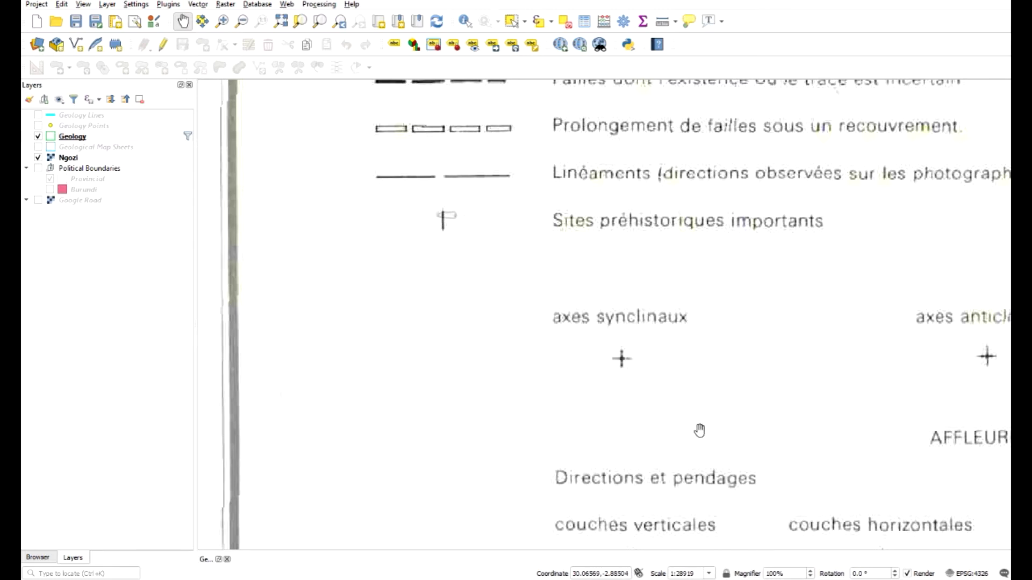
pyautogui.moveTo(698, 431); pyautogui.dragTo(525, 300)
pyautogui.moveTo(795, 476); pyautogui.dragTo(479, 322)
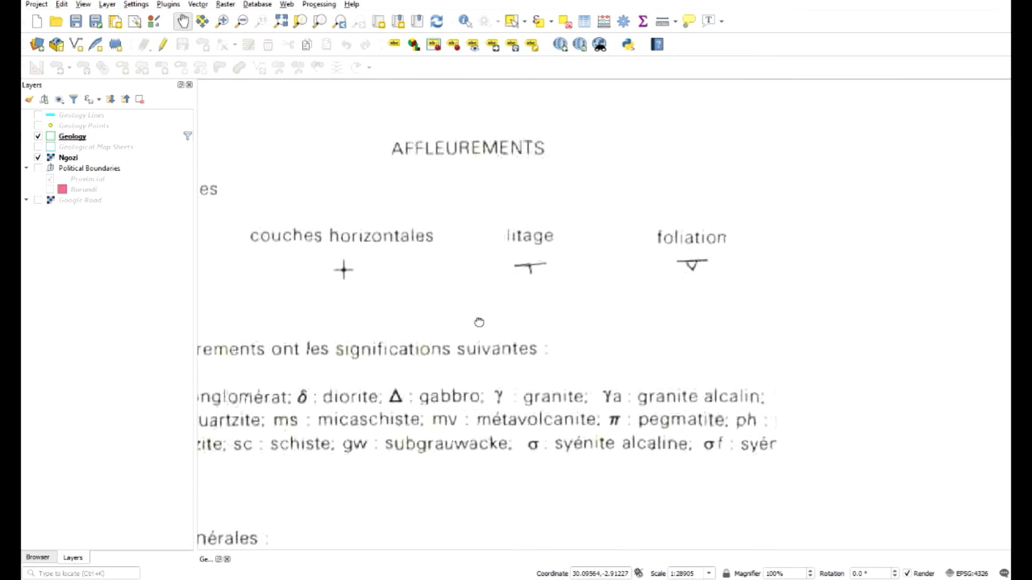
pyautogui.moveTo(430, 272); pyautogui.dragTo(743, 454)
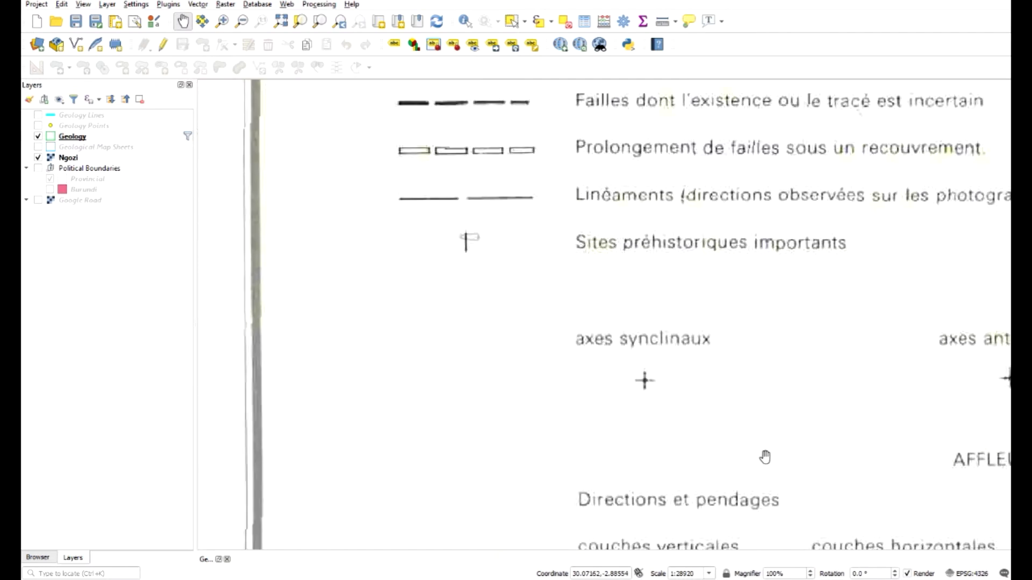
pyautogui.moveTo(424, 286); pyautogui.dragTo(489, 134)
pyautogui.moveTo(841, 516); pyautogui.dragTo(735, 254)
pyautogui.moveTo(698, 161); pyautogui.dragTo(699, 497)
pyautogui.moveTo(586, 68); pyautogui.dragTo(452, 453)
pyautogui.moveTo(414, 243); pyautogui.dragTo(661, 408)
# Zoom out from the legend, hide the Geology layer and show Geology Lines over the sheet
pyautogui.click(243, 21)
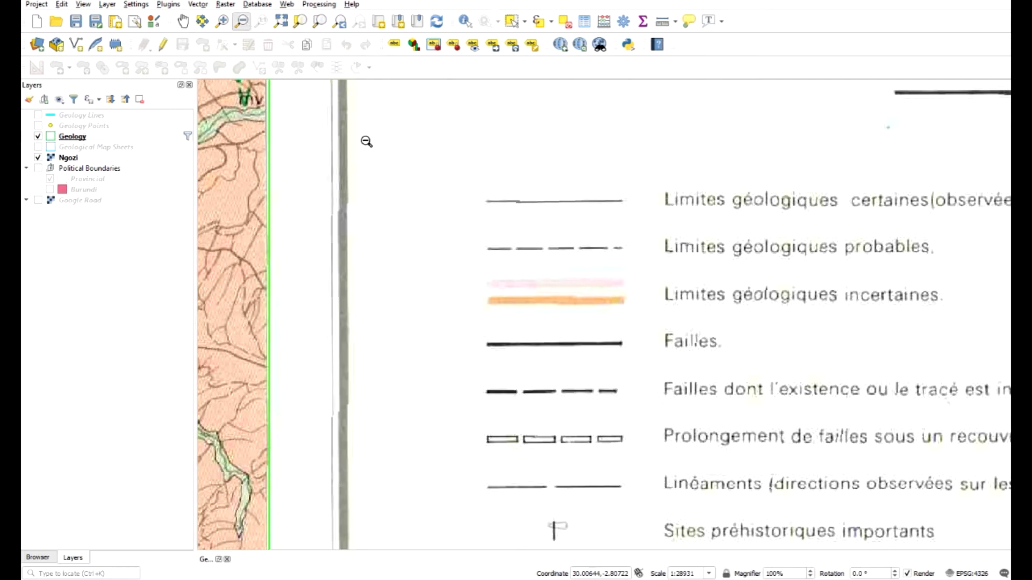
pyautogui.moveTo(397, 180); pyautogui.dragTo(818, 542)
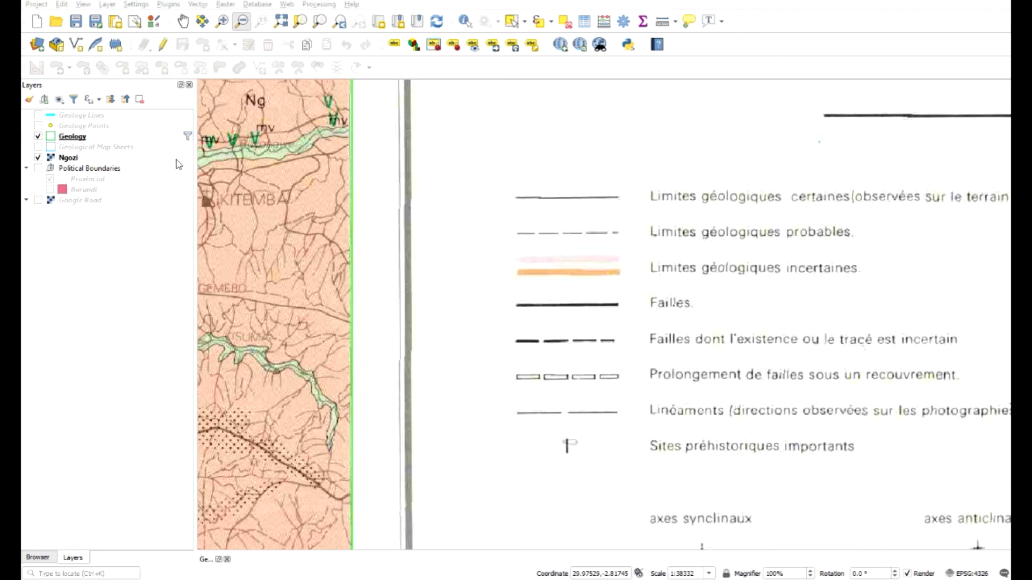
pyautogui.click(38, 138)
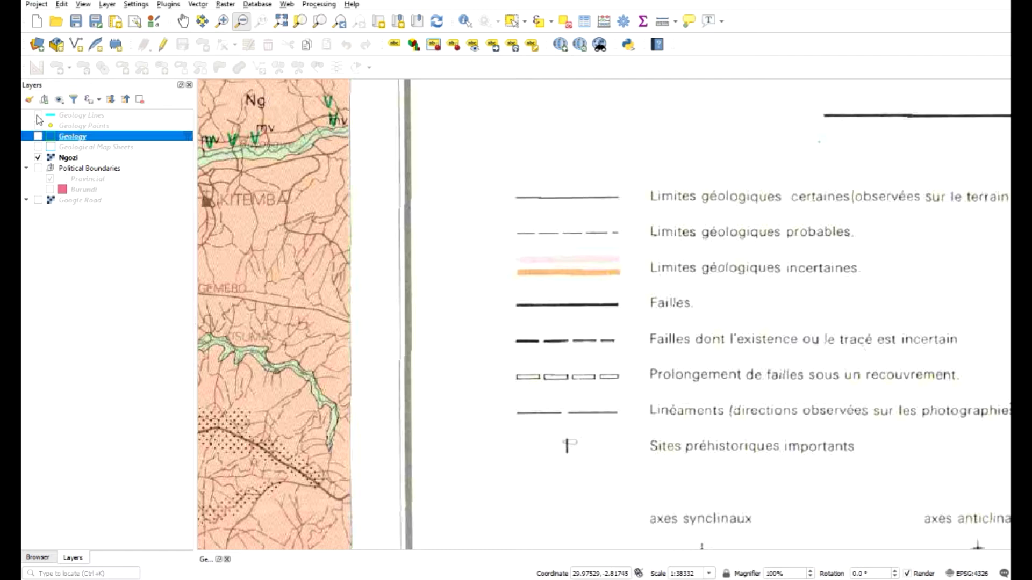
pyautogui.click(38, 116)
pyautogui.click(183, 21)
pyautogui.moveTo(378, 178); pyautogui.dragTo(672, 372)
pyautogui.moveTo(424, 227); pyautogui.dragTo(626, 352)
pyautogui.moveTo(473, 97); pyautogui.dragTo(647, 321)
pyautogui.click(242, 21)
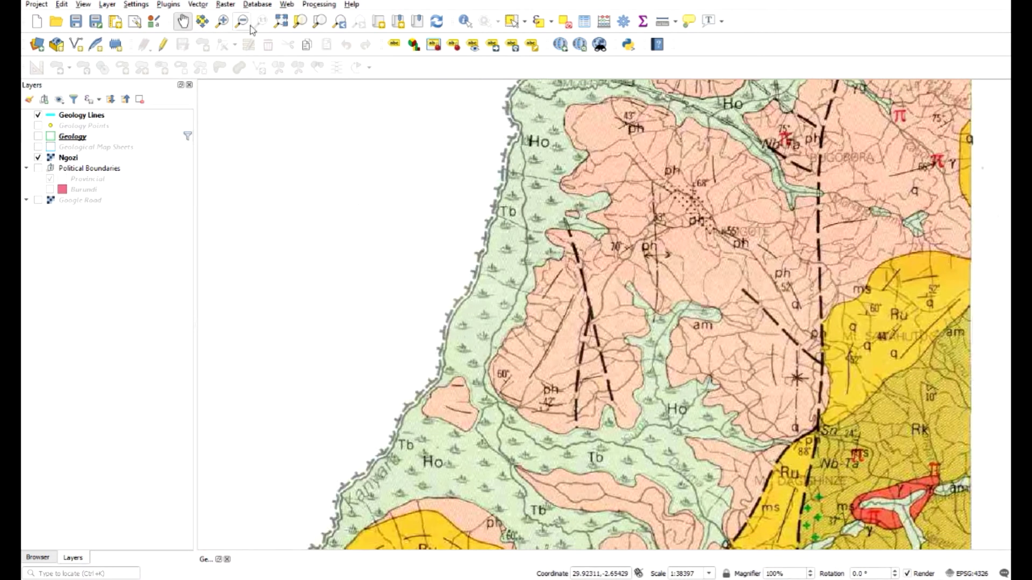
pyautogui.moveTo(388, 142); pyautogui.dragTo(440, 179)
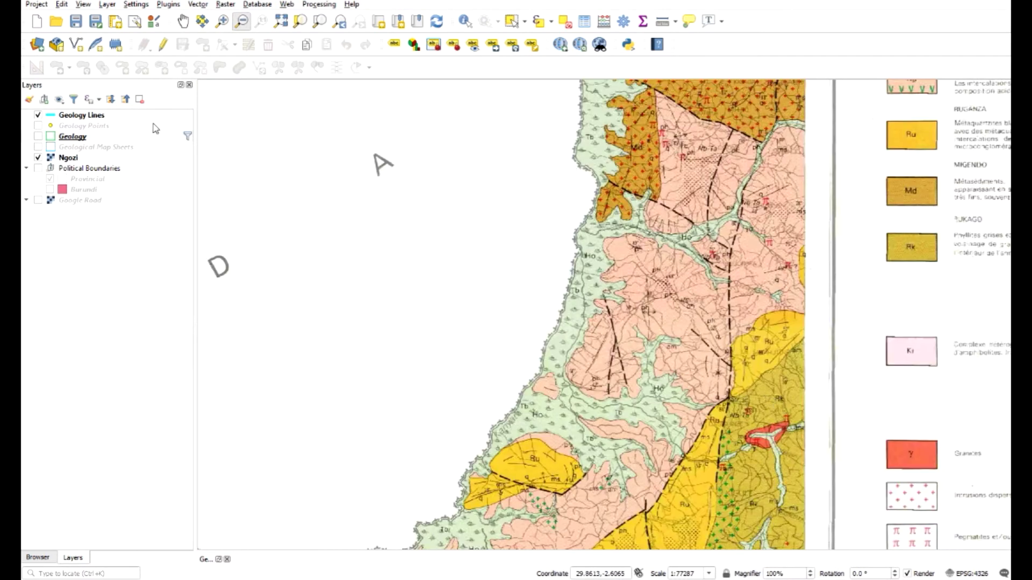
# Open the Geology Lines attribute table, confirm it is empty, and close it
pyautogui.click(88, 119)
pyautogui.rightClick(84, 118)
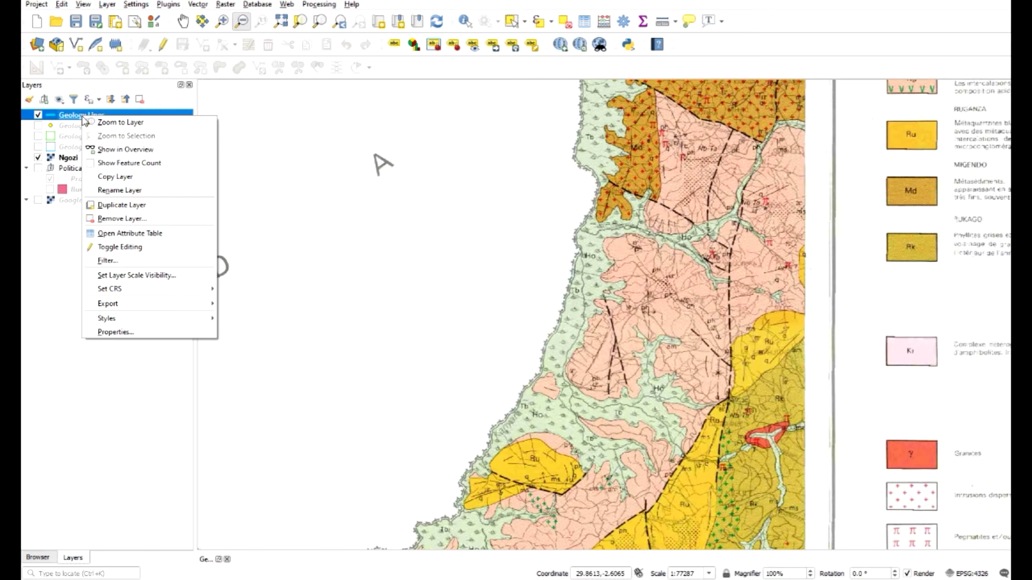
pyautogui.click(169, 235)
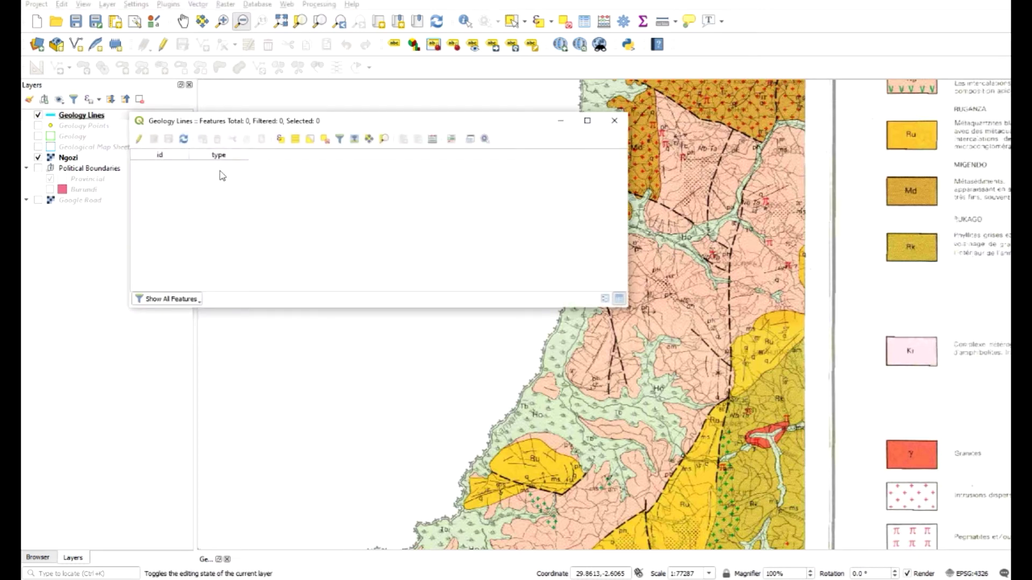
pyautogui.click(615, 123)
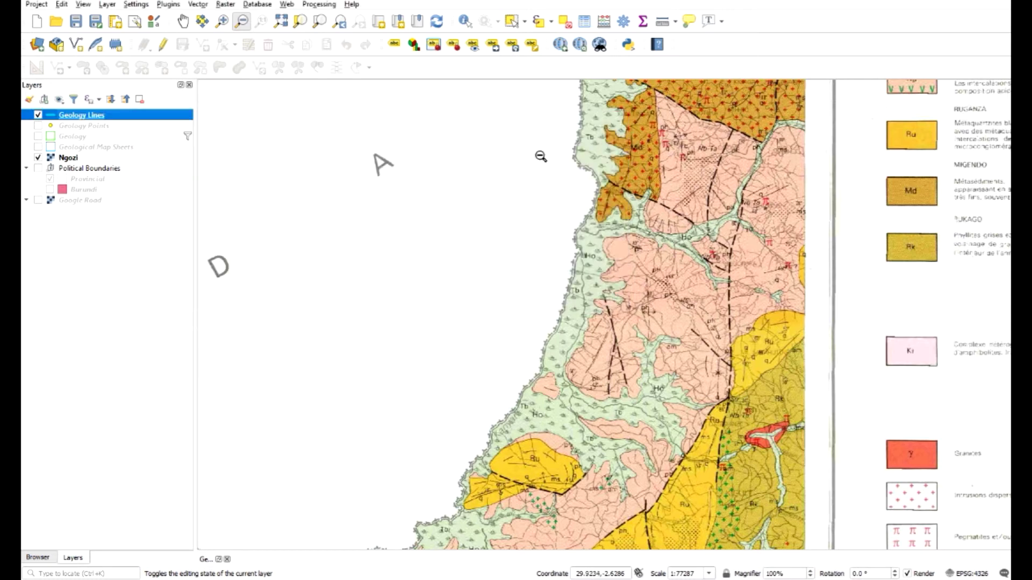
# Pan the map to centre its top edge and the LEGENDE heading
pyautogui.click(183, 21)
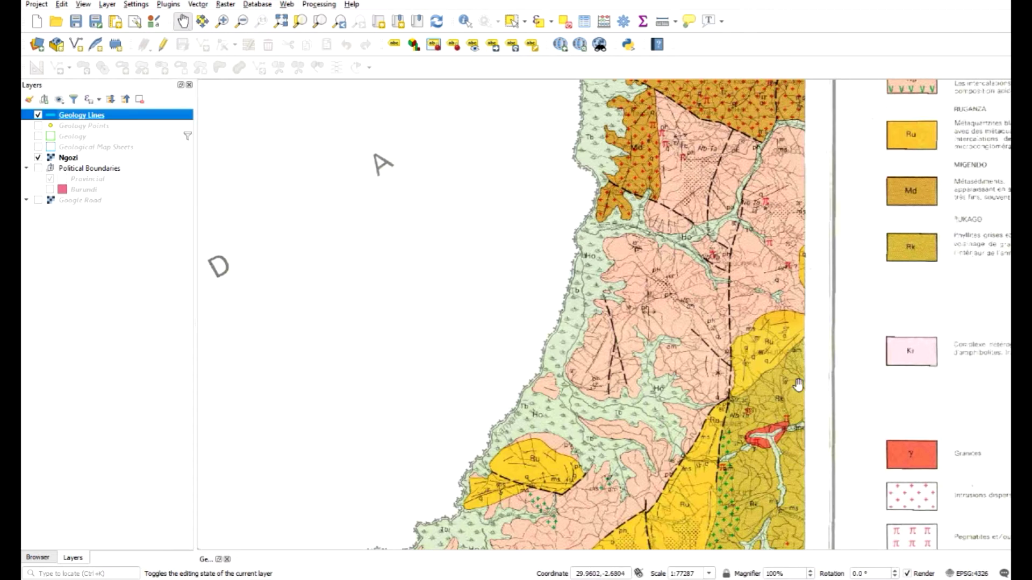
pyautogui.moveTo(860, 537); pyautogui.dragTo(634, 379)
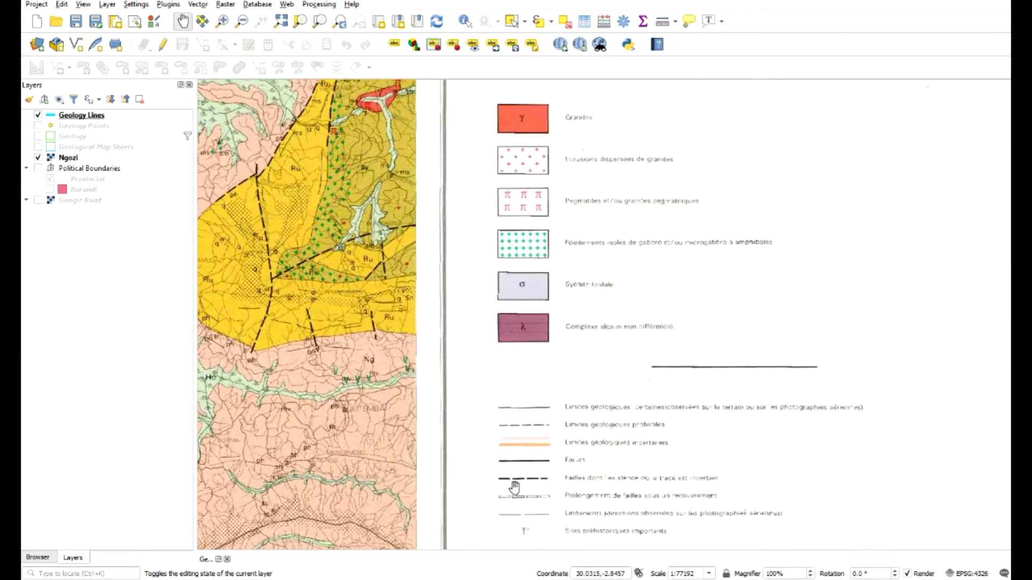
pyautogui.moveTo(399, 154); pyautogui.dragTo(601, 508)
pyautogui.moveTo(540, 94); pyautogui.dragTo(618, 451)
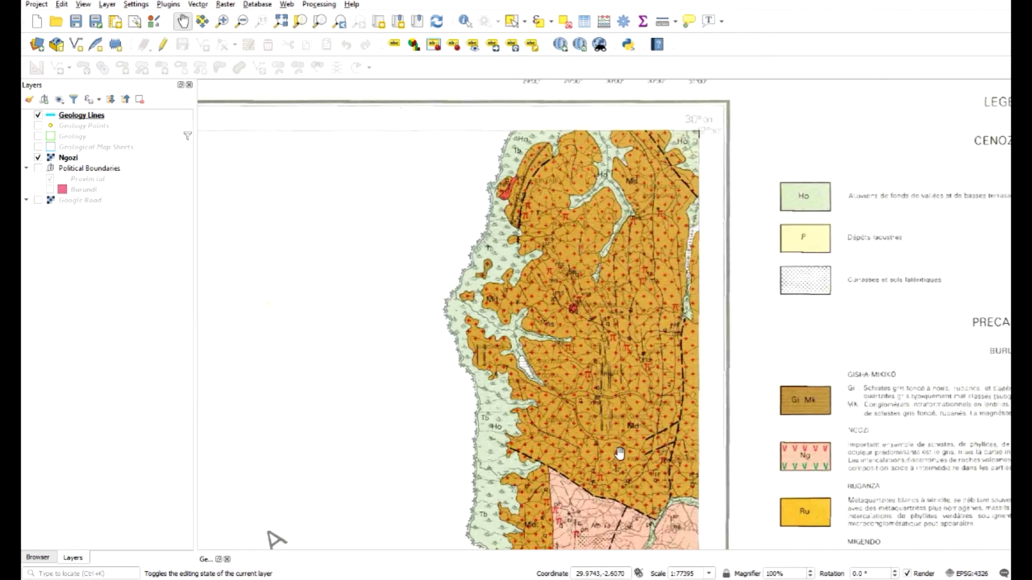
pyautogui.moveTo(620, 489); pyautogui.dragTo(600, 521)
pyautogui.moveTo(617, 233); pyautogui.dragTo(565, 295)
pyautogui.moveTo(347, 143); pyautogui.dragTo(658, 376)
# Put the Geology Lines layer into editing mode with the Add Line Feature tool active
pyautogui.click(221, 21)
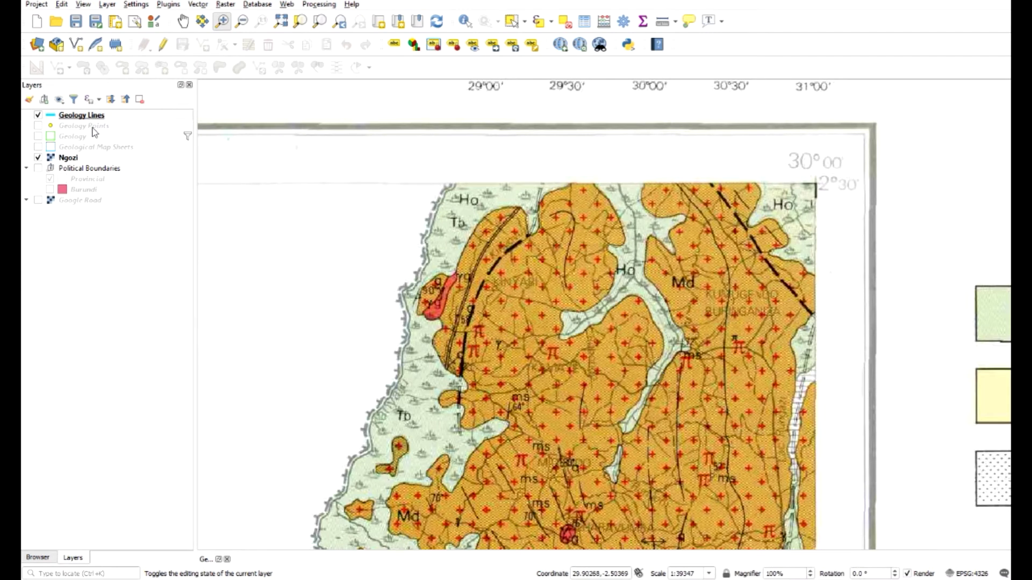
pyautogui.click(163, 44)
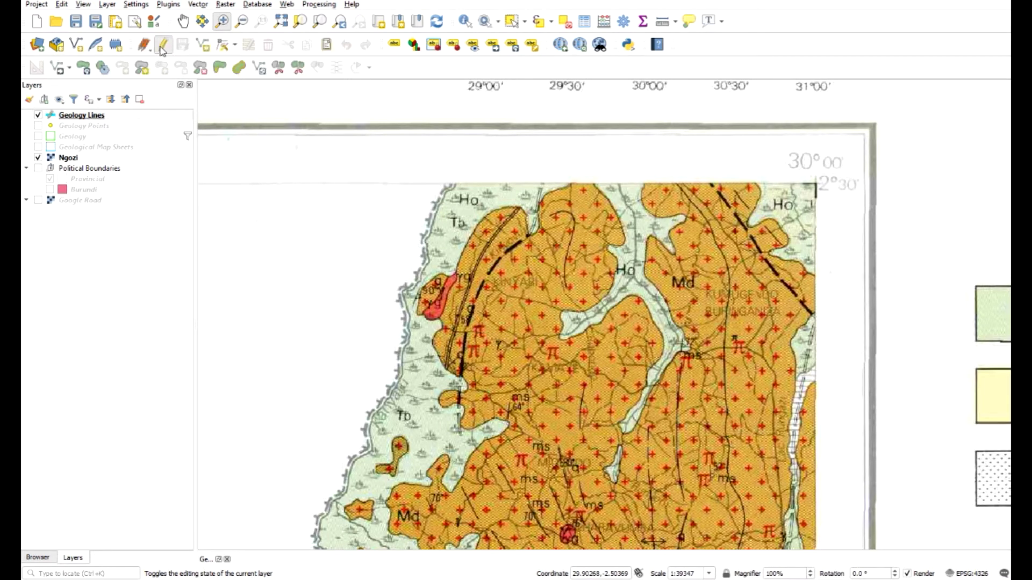
pyautogui.click(205, 45)
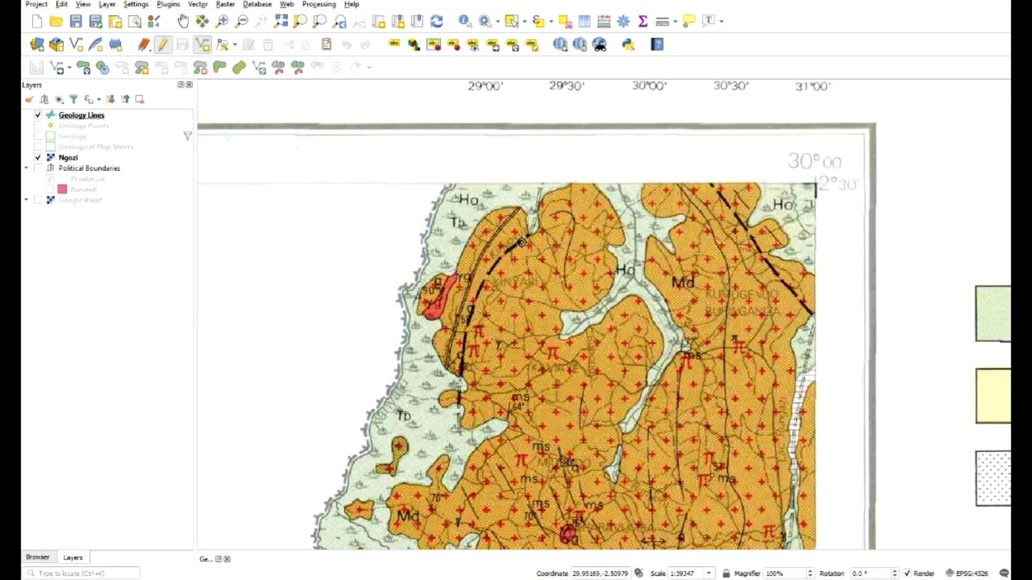
# Enable snapping for the Geology Lines layer in Project Snapping Options
pyautogui.click(37, 4)
pyautogui.click(94, 168)
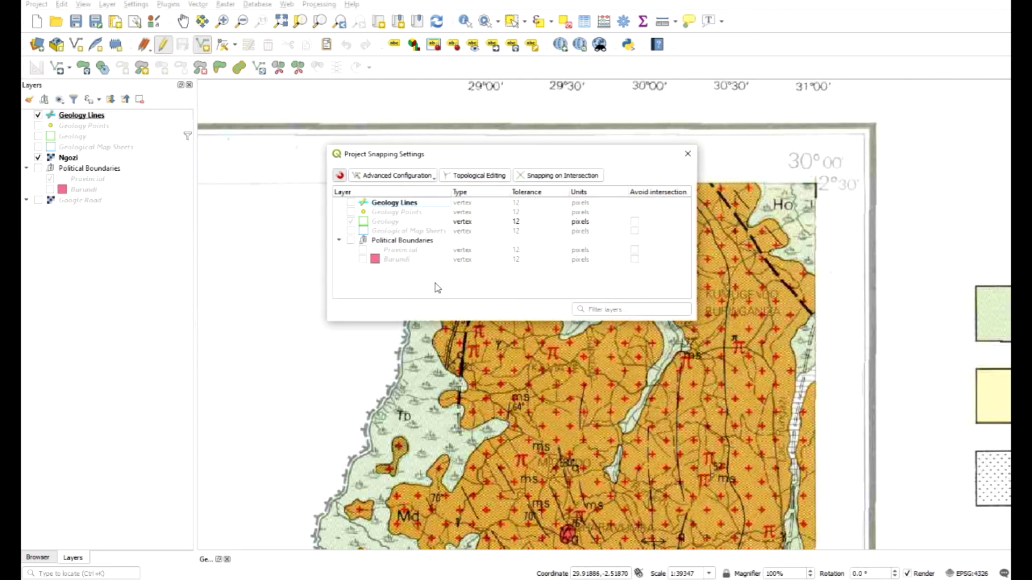
pyautogui.click(351, 203)
pyautogui.click(687, 154)
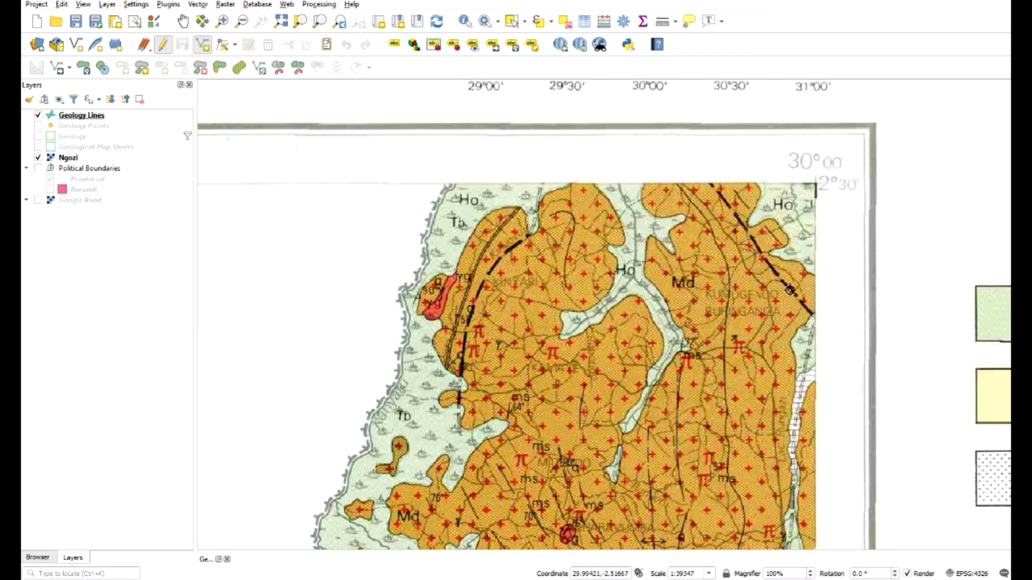
# Finish the first traced fault and give it the type 'fault where existence is uncertain'
pyautogui.rightClick(810, 314)
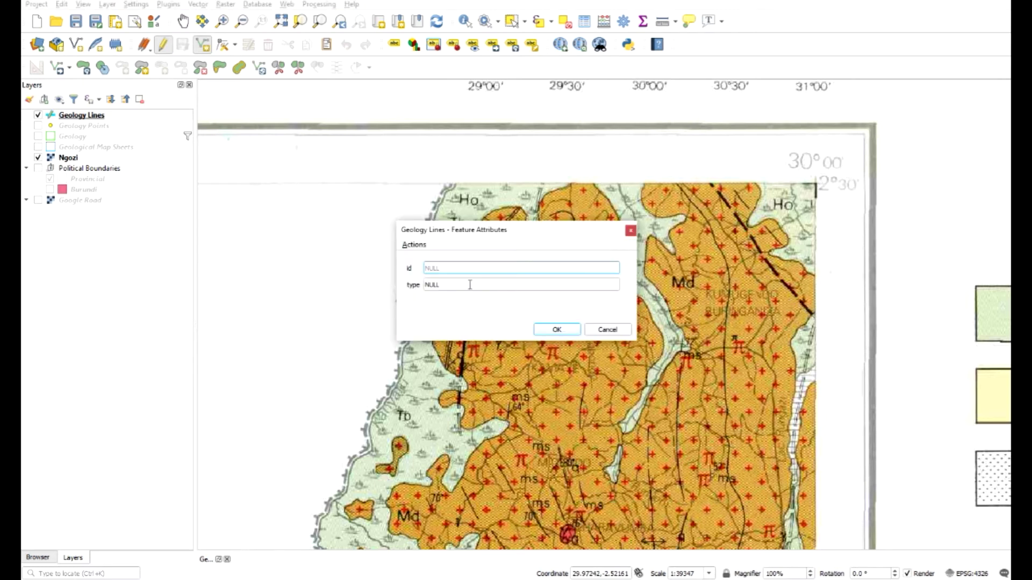
pyautogui.click(478, 285)
pyautogui.write('f')
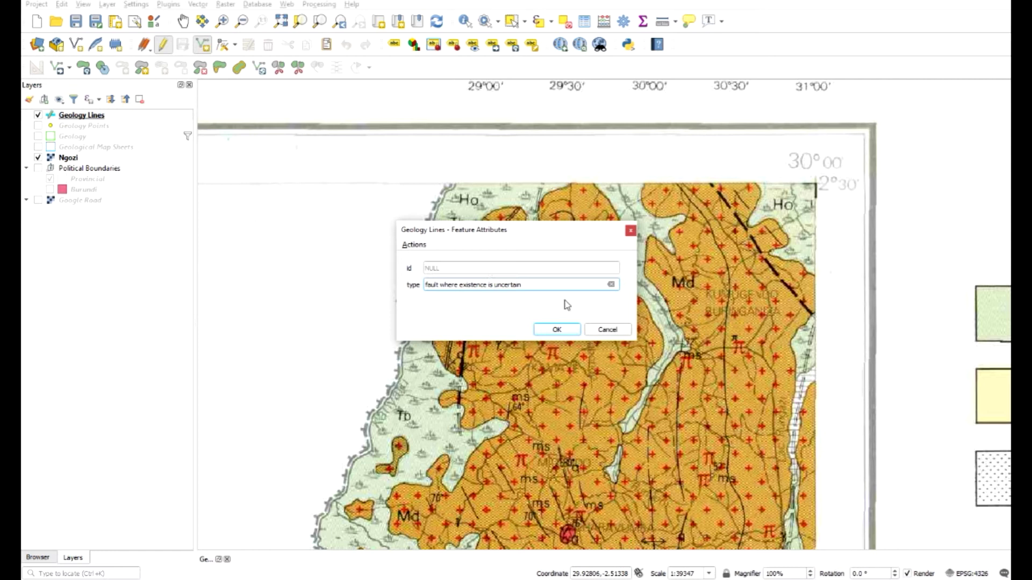
pyautogui.click(567, 331)
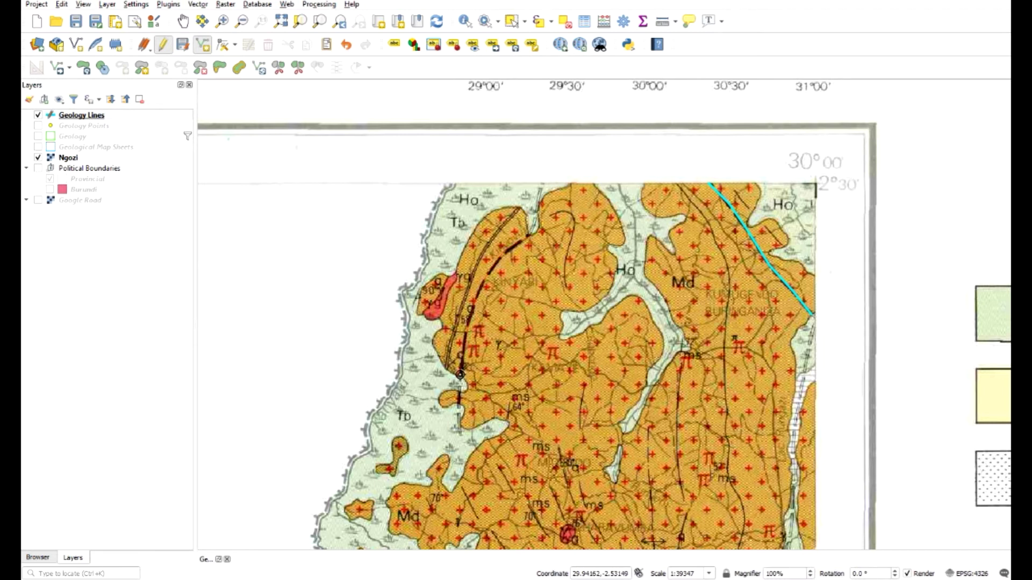
# Finish the second traced fault and enter its type value
pyautogui.rightClick(459, 375)
pyautogui.click(447, 285)
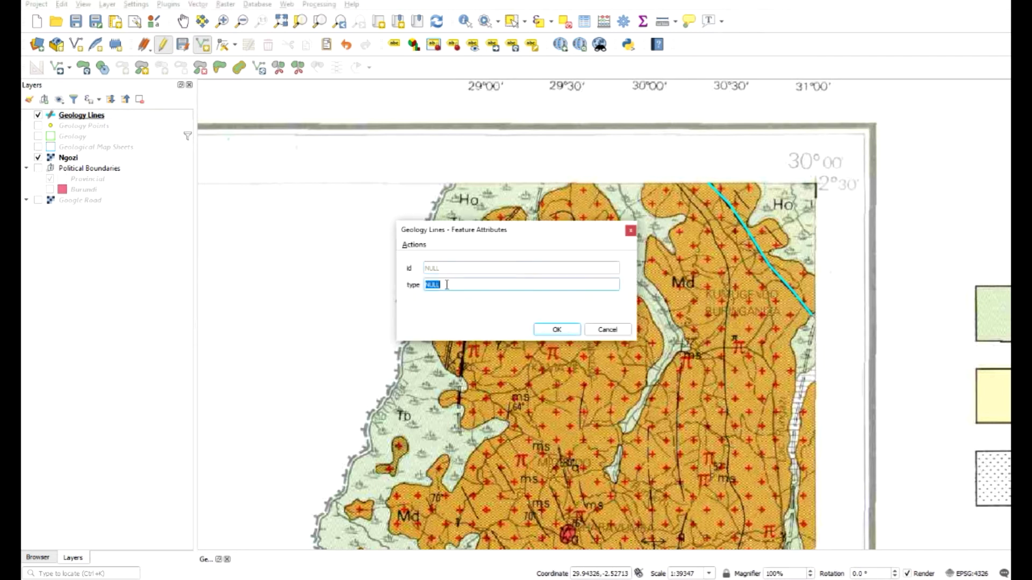
pyautogui.write('fau')
pyautogui.press('Return')
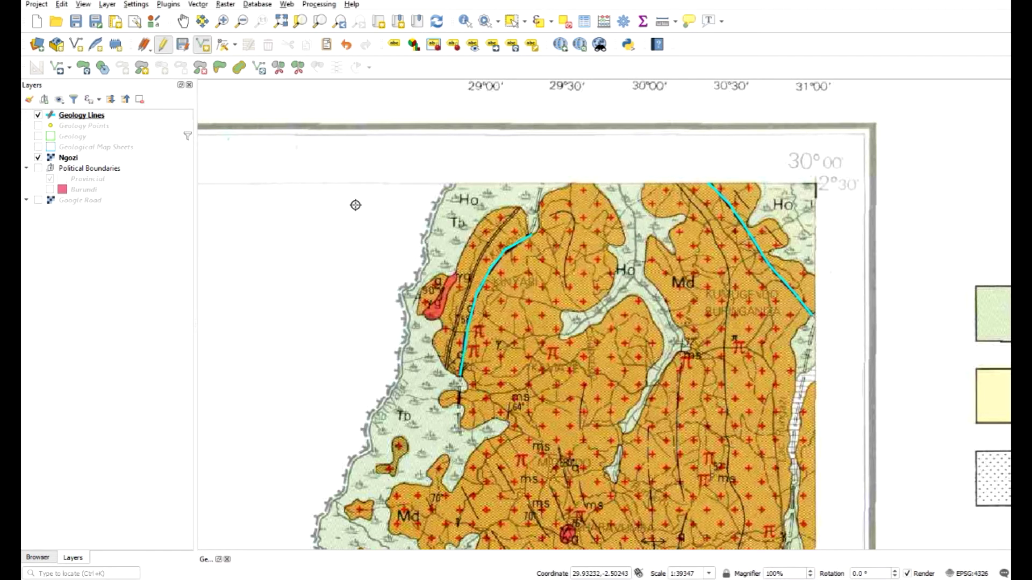
# In the Geology Lines table, copy row 1's uncertain-fault type into row 2's type cell
pyautogui.rightClick(84, 116)
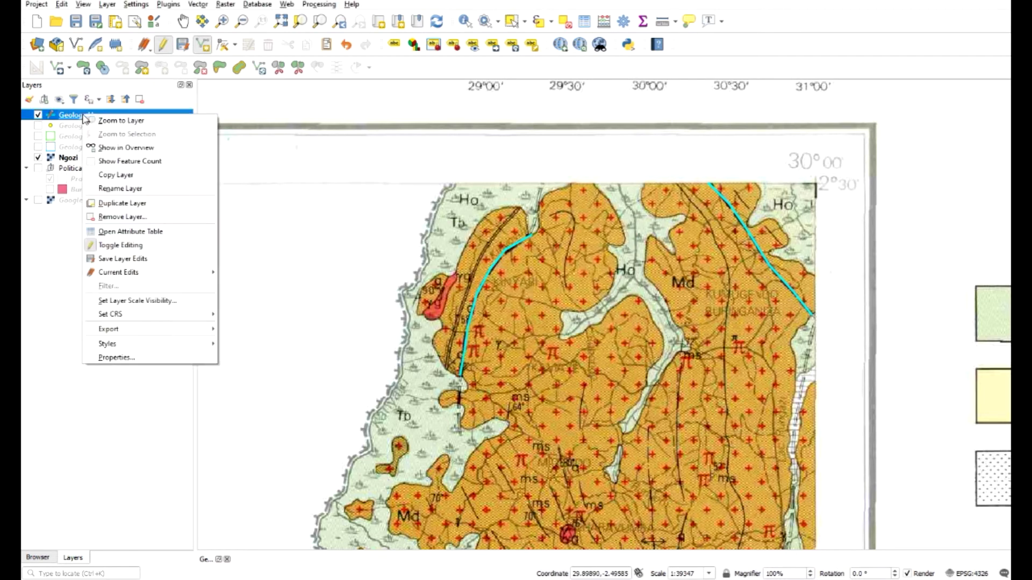
pyautogui.click(164, 233)
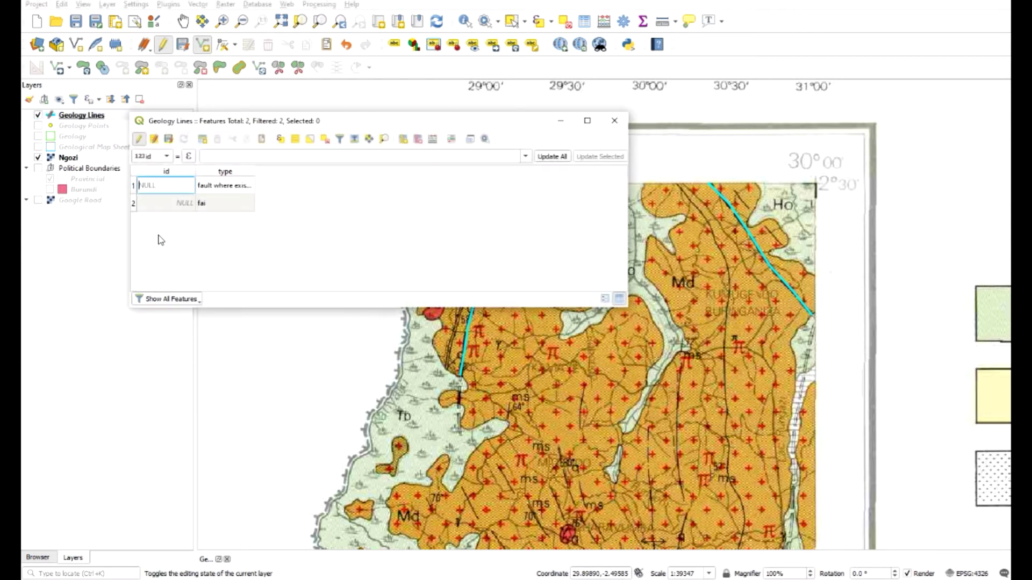
pyautogui.doubleClick(221, 188)
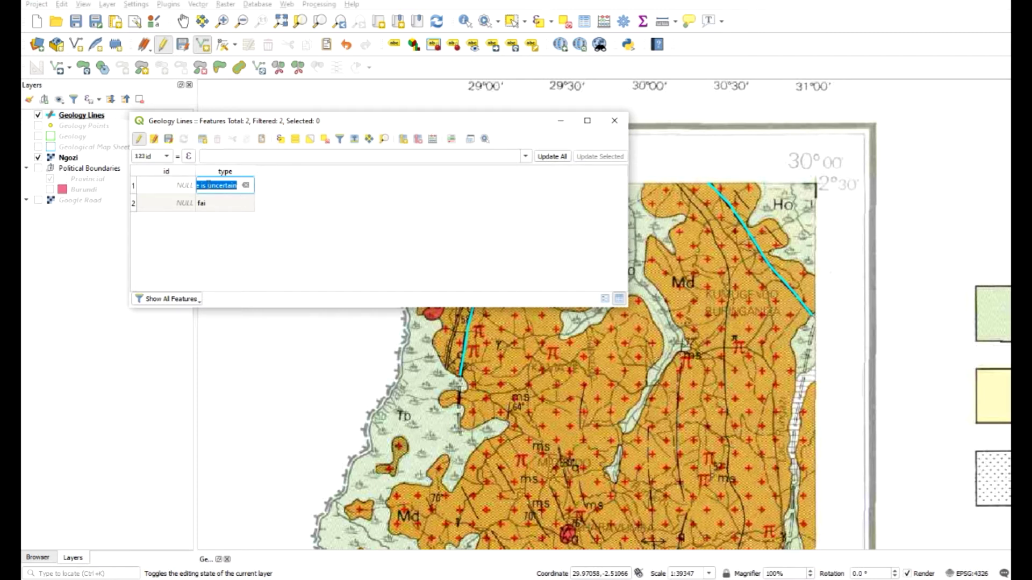
pyautogui.doubleClick(213, 205)
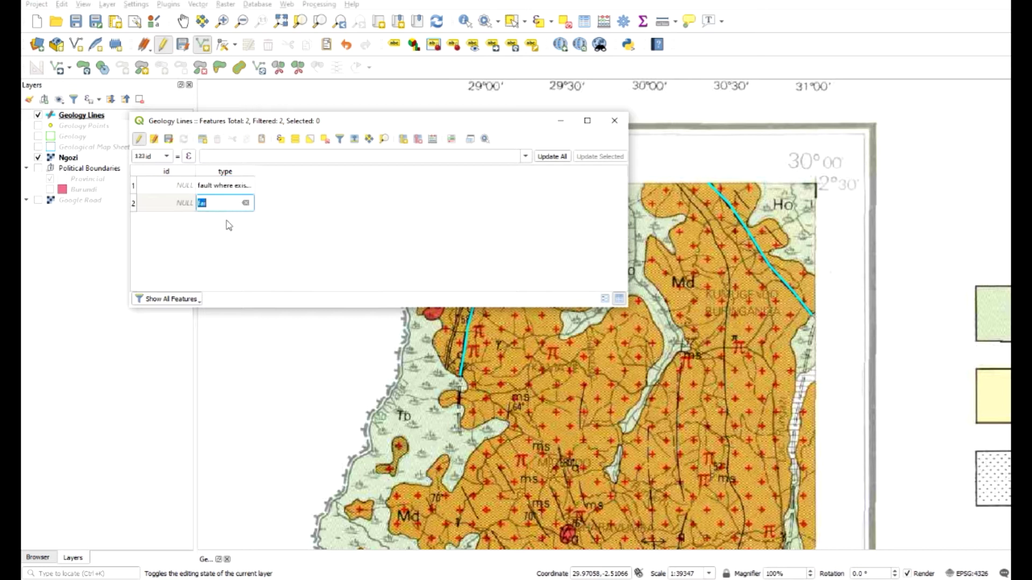
pyautogui.hotkey('ctrl', 'v')
pyautogui.hotkey('ctrl', 'a')
# Close the attribute table and zoom out to survey the lower map and legend
pyautogui.click(614, 120)
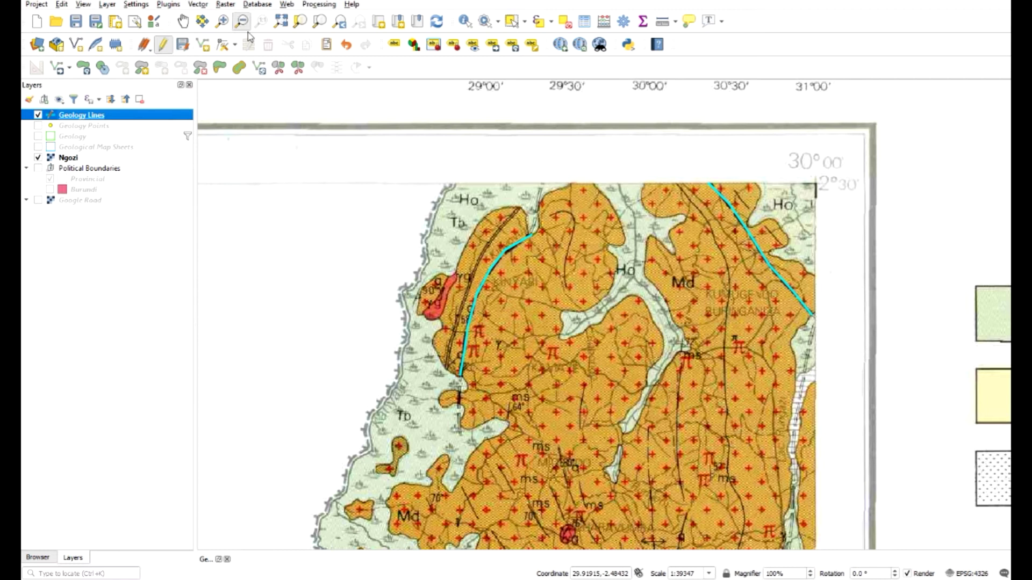
pyautogui.click(501, 290)
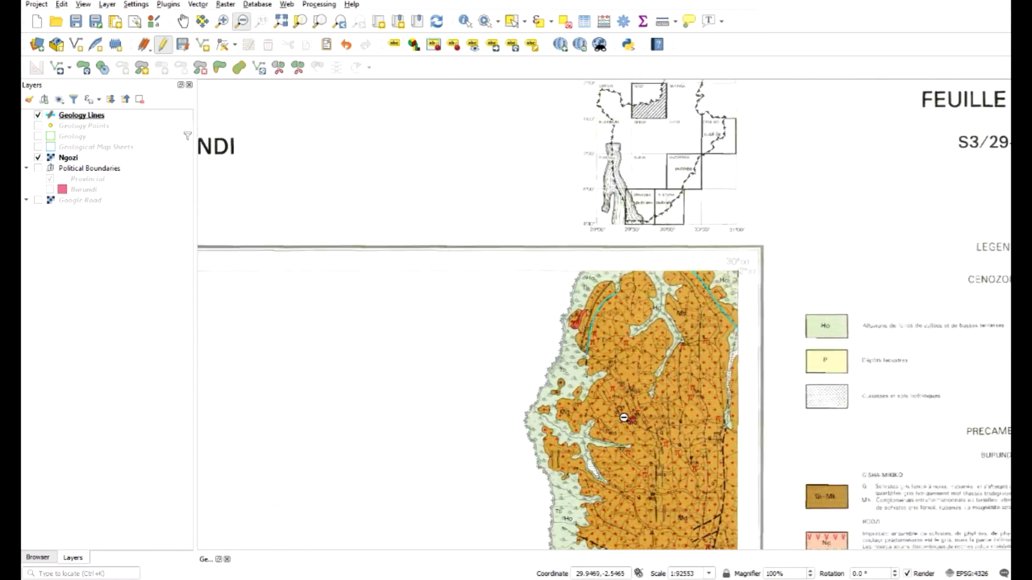
pyautogui.click(182, 21)
pyautogui.moveTo(489, 398); pyautogui.dragTo(403, 108)
pyautogui.moveTo(636, 437); pyautogui.dragTo(610, 183)
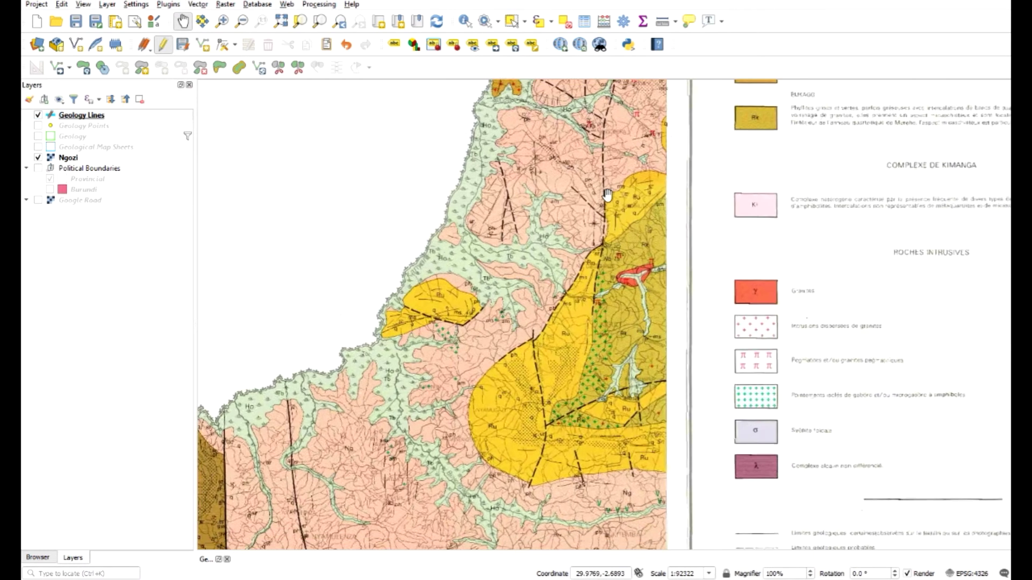
pyautogui.moveTo(414, 465); pyautogui.dragTo(572, 268)
pyautogui.moveTo(577, 416); pyautogui.dragTo(566, 179)
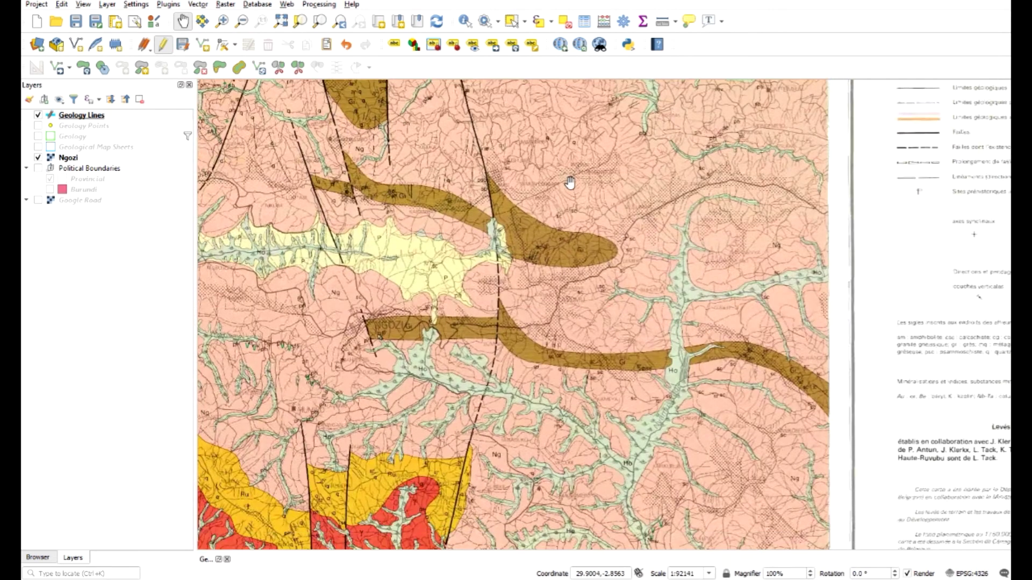
pyautogui.moveTo(536, 269); pyautogui.dragTo(609, 230)
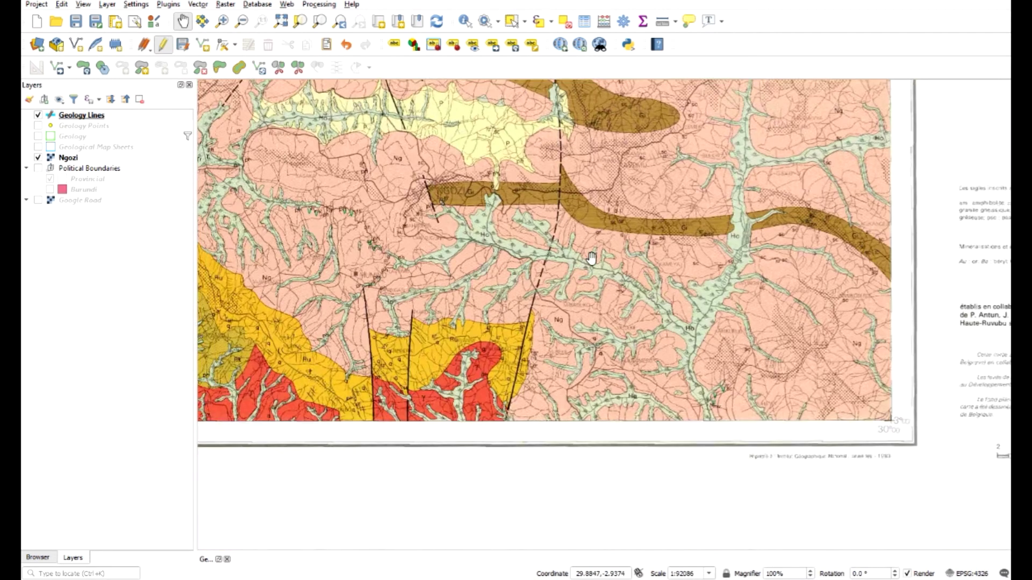
pyautogui.moveTo(563, 314); pyautogui.dragTo(421, 496)
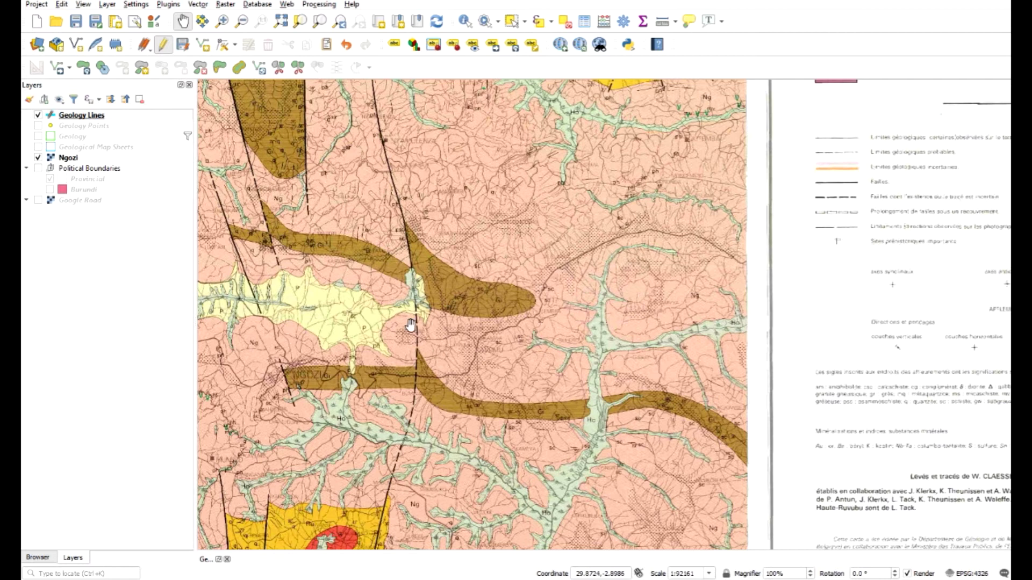
pyautogui.moveTo(870, 285); pyautogui.dragTo(618, 357)
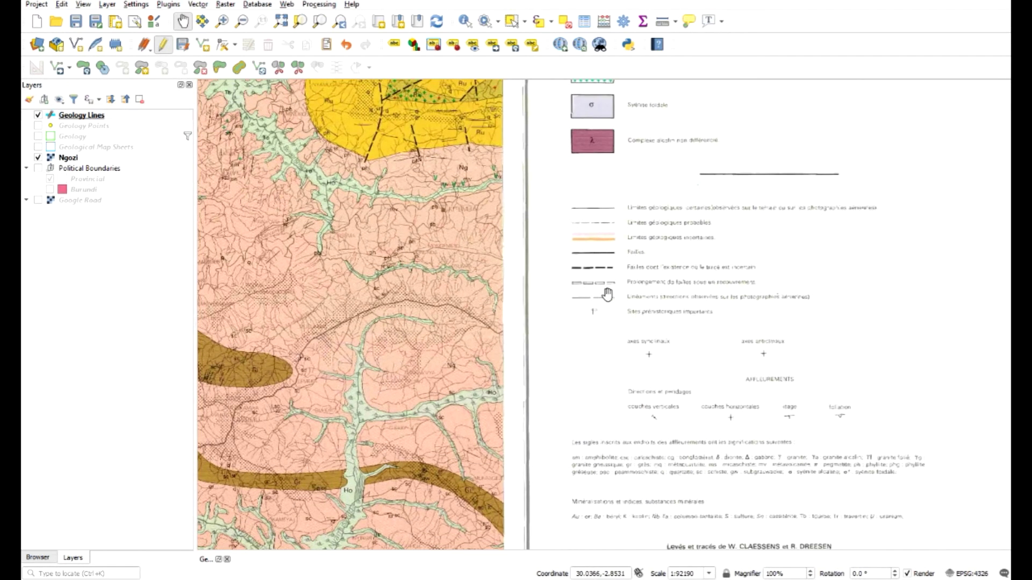
# Zoom into the area north of Ngozi where the black fault crosses Tb and Ng
pyautogui.hotkey('ctrl', 'alt', '+')
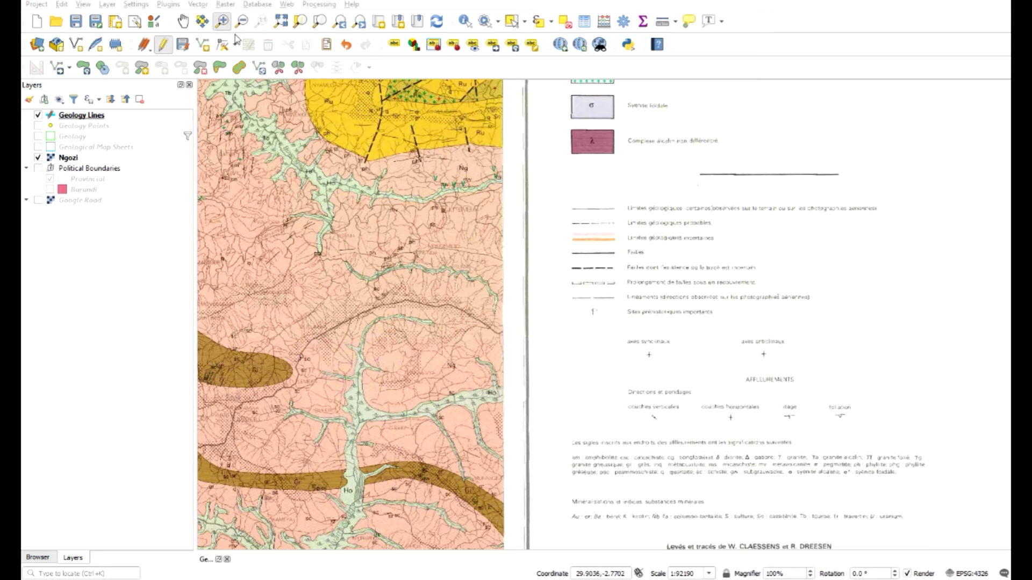
pyautogui.click(183, 22)
pyautogui.moveTo(365, 417); pyautogui.dragTo(582, 225)
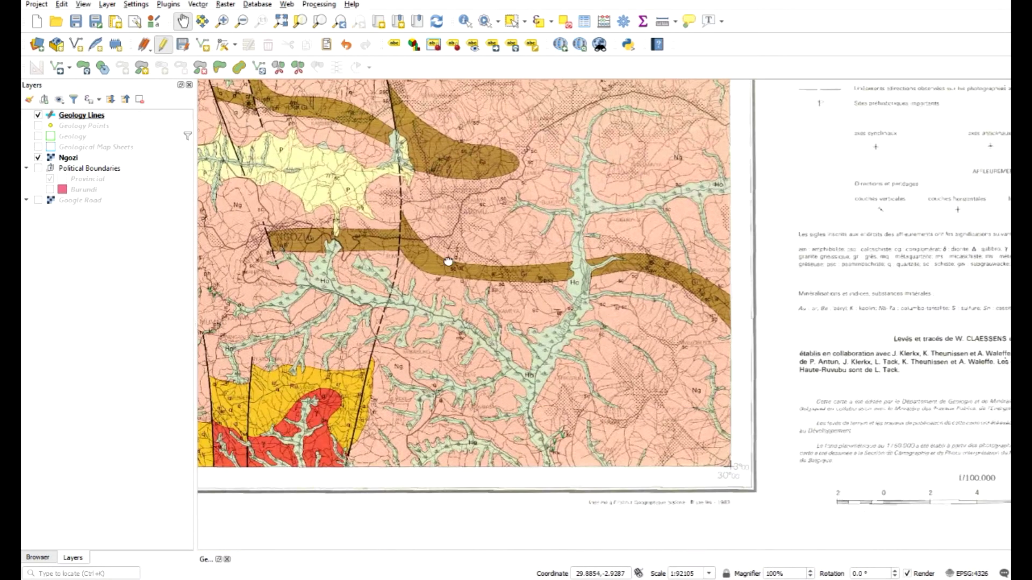
pyautogui.moveTo(449, 262); pyautogui.dragTo(575, 285)
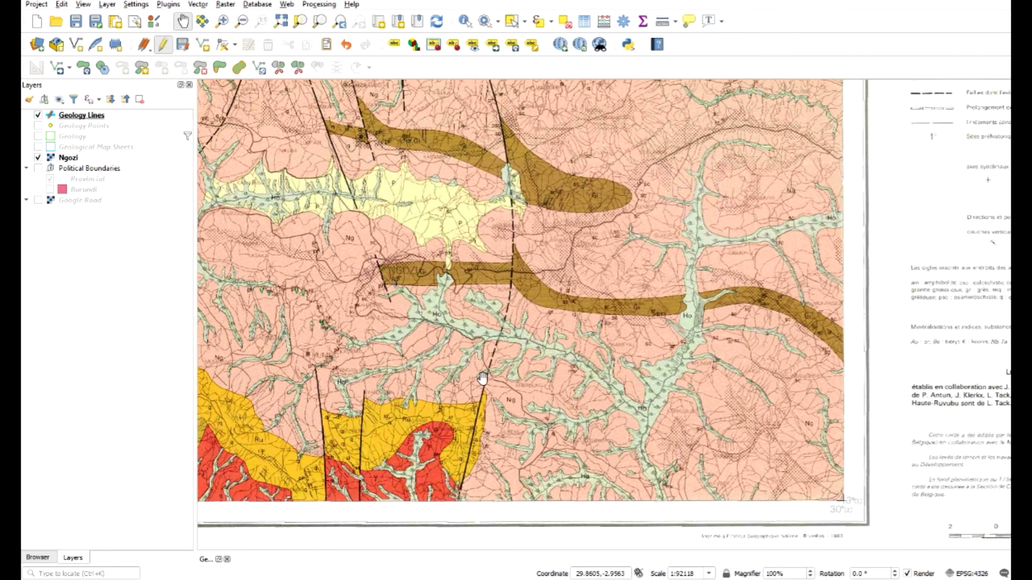
pyautogui.moveTo(503, 230); pyautogui.dragTo(503, 481)
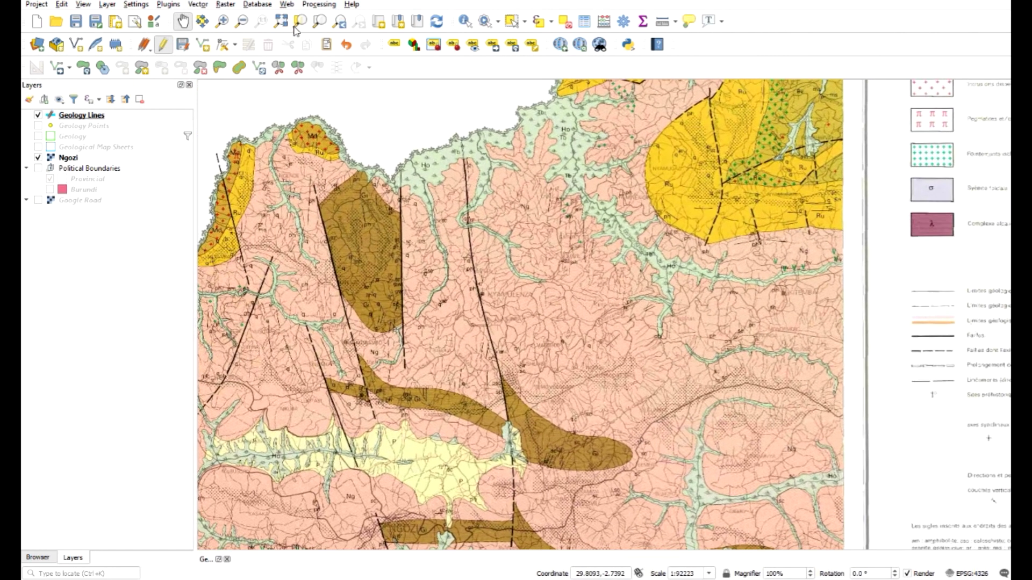
pyautogui.click(222, 22)
pyautogui.moveTo(422, 138); pyautogui.dragTo(556, 266)
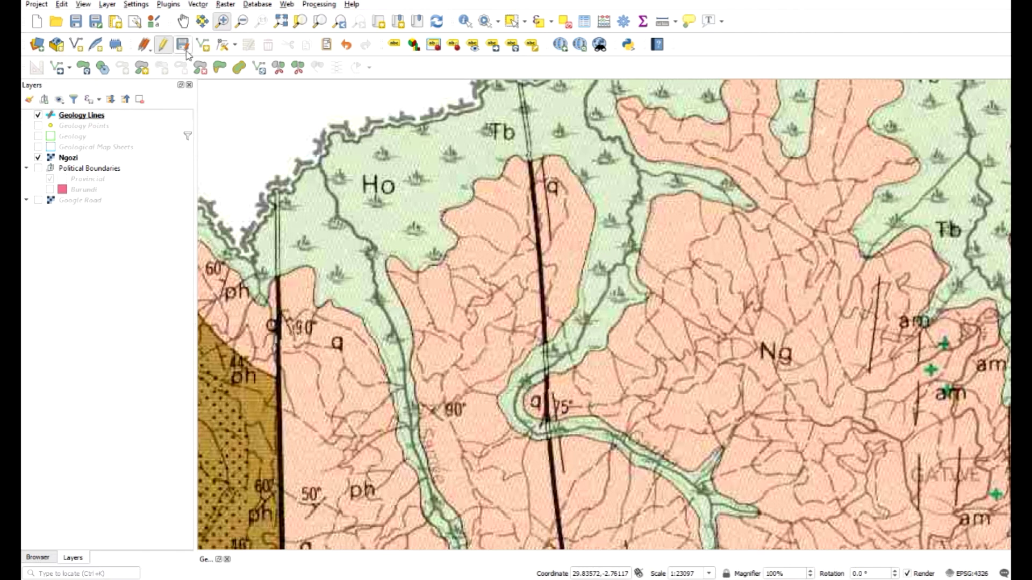
# Trace a line from the map edge to the black fault's tip, typed 'extension of fault under a cover'
pyautogui.click(202, 44)
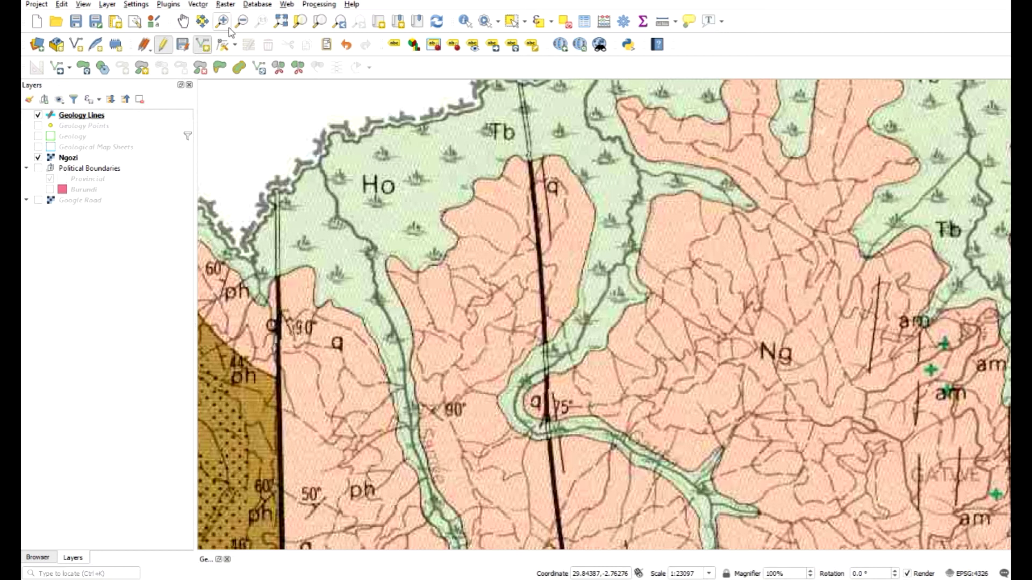
pyautogui.click(183, 20)
pyautogui.moveTo(403, 152); pyautogui.dragTo(410, 233)
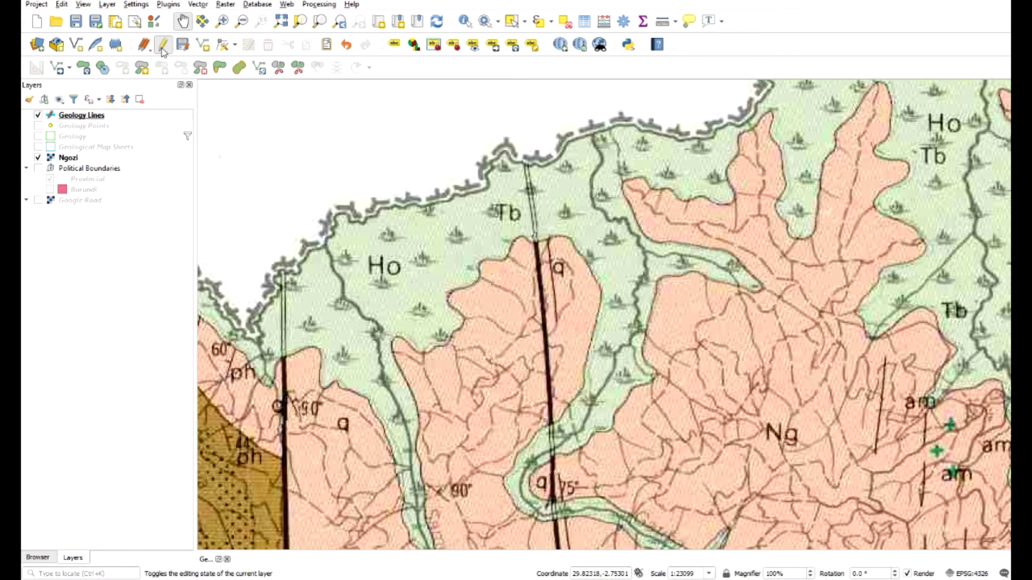
pyautogui.click(209, 48)
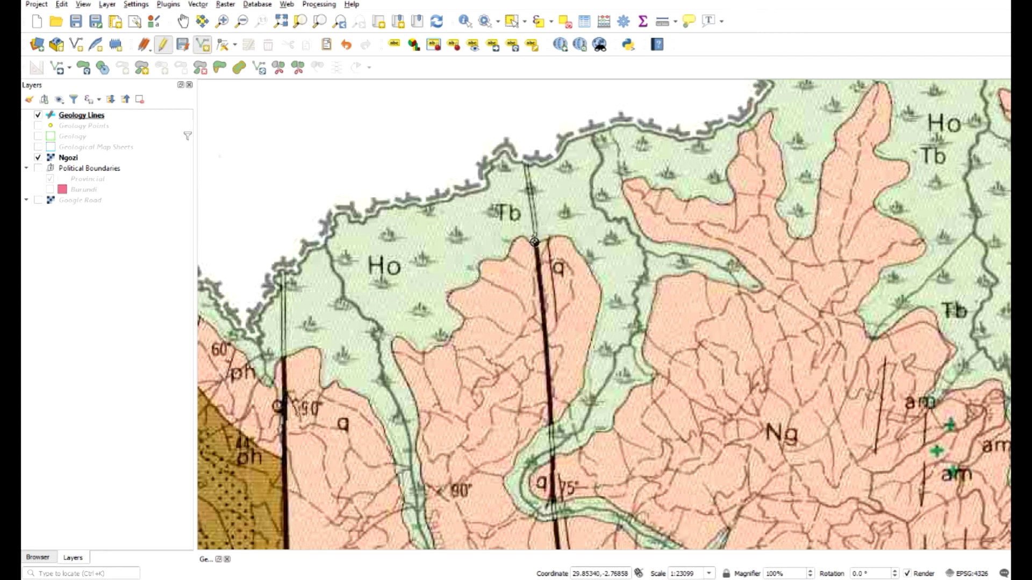
pyautogui.click(534, 241)
pyautogui.rightClick(538, 242)
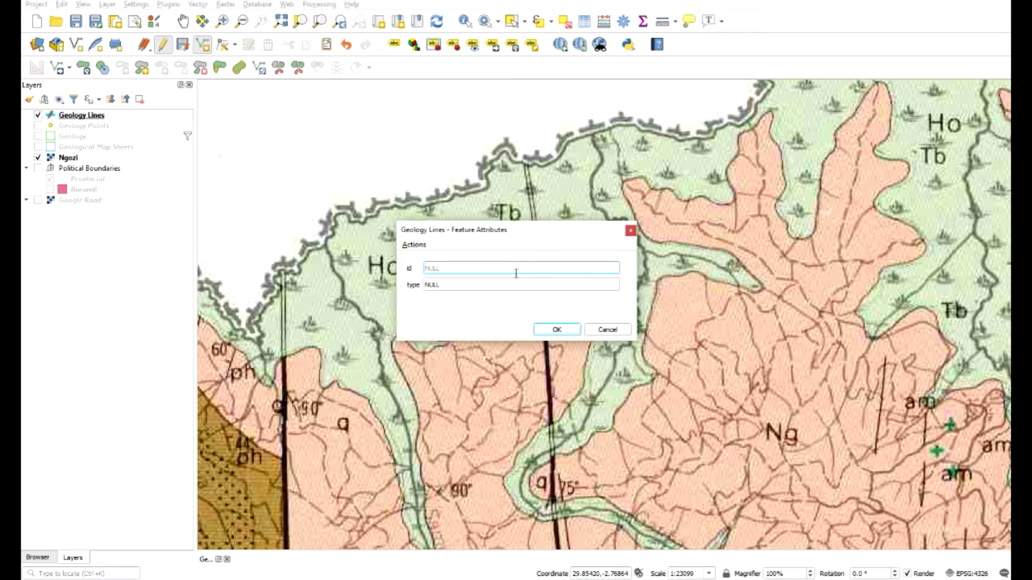
pyautogui.click(475, 285)
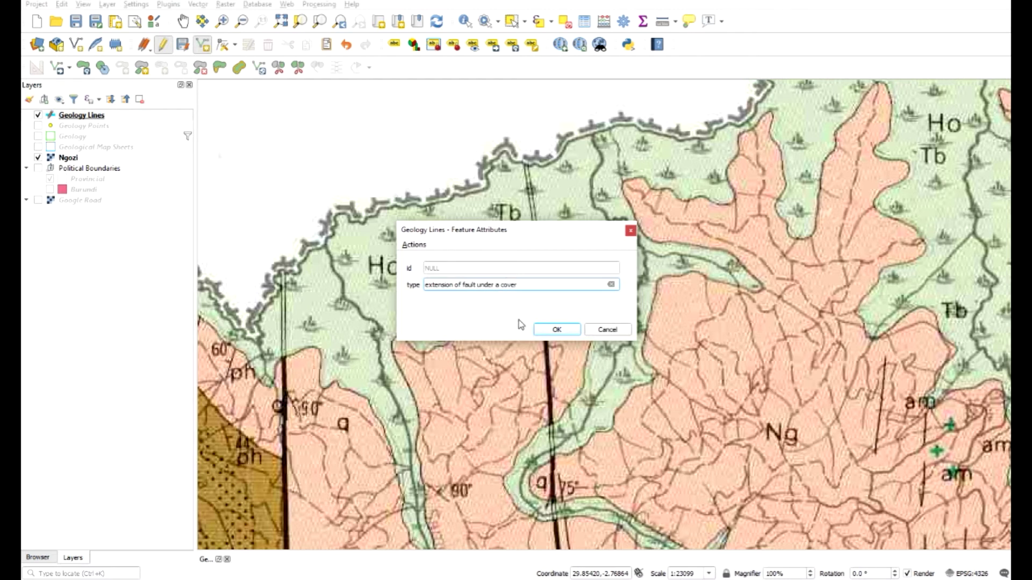
pyautogui.click(551, 330)
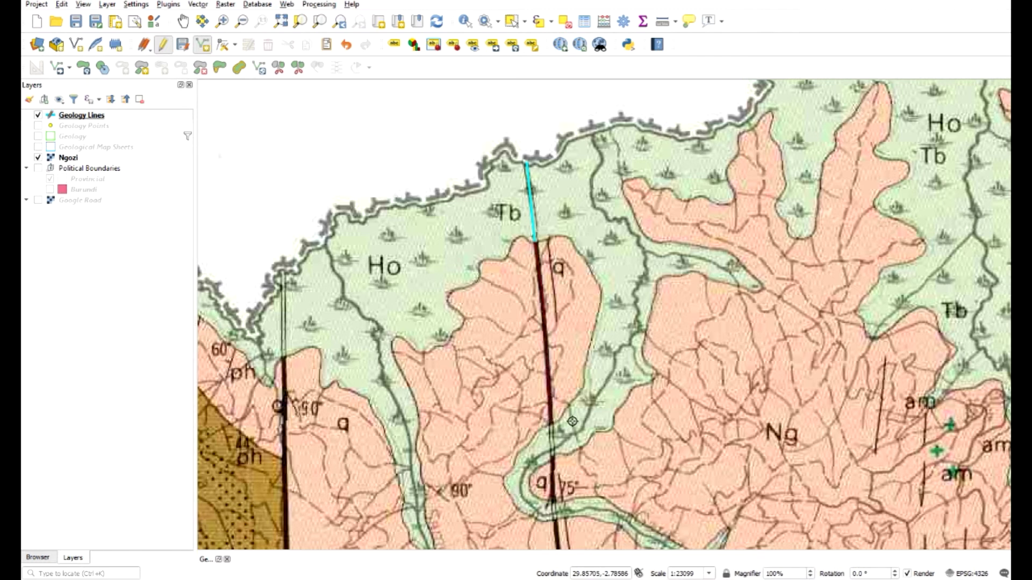
# Digitize successive segments of the black fault south through the q unit, each typed 'fault'
pyautogui.rightClick(571, 420)
pyautogui.click(455, 287)
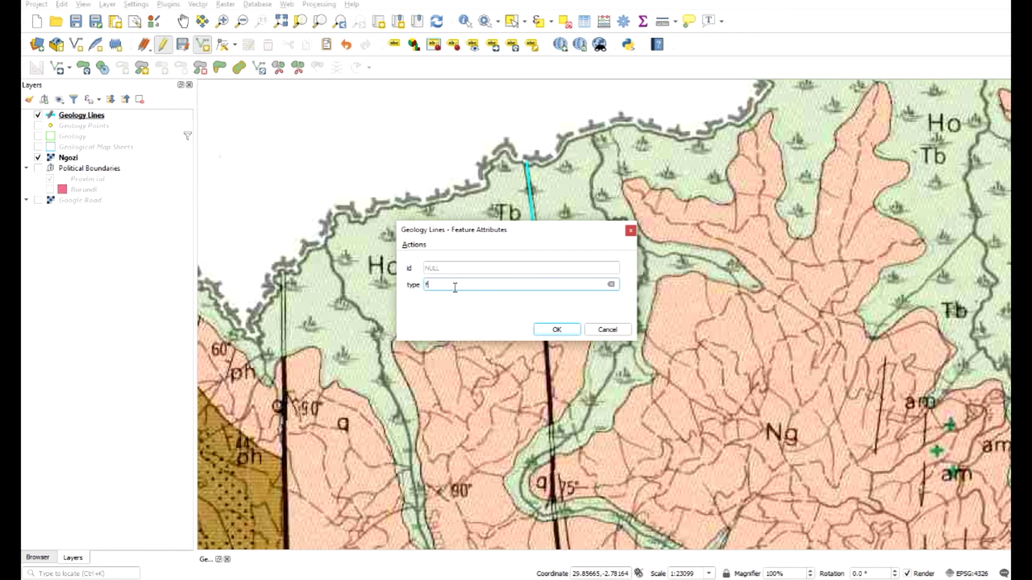
pyautogui.click(557, 330)
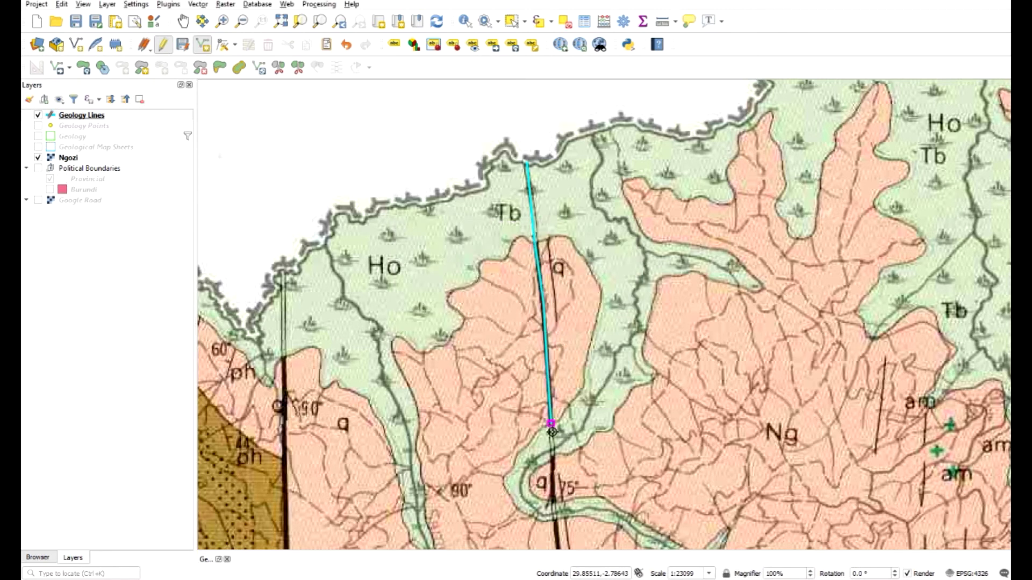
pyautogui.click(551, 458)
pyautogui.rightClick(552, 458)
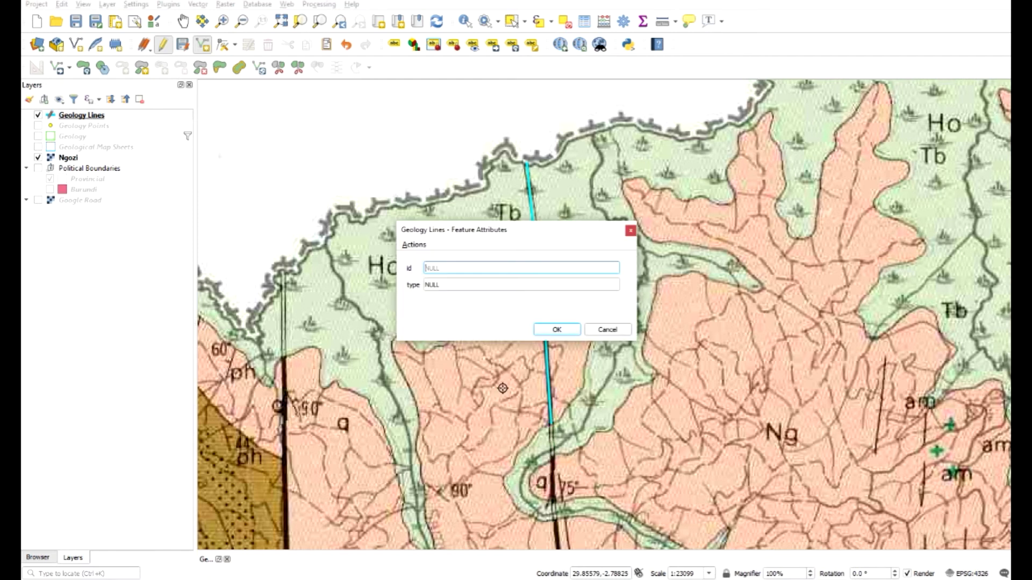
pyautogui.click(565, 333)
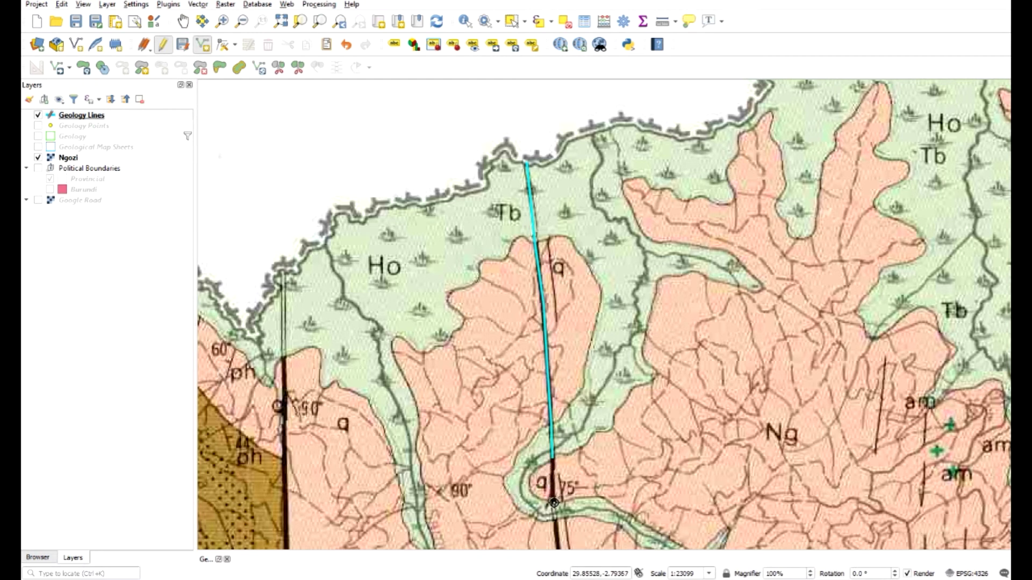
pyautogui.rightClick(594, 481)
pyautogui.click(438, 285)
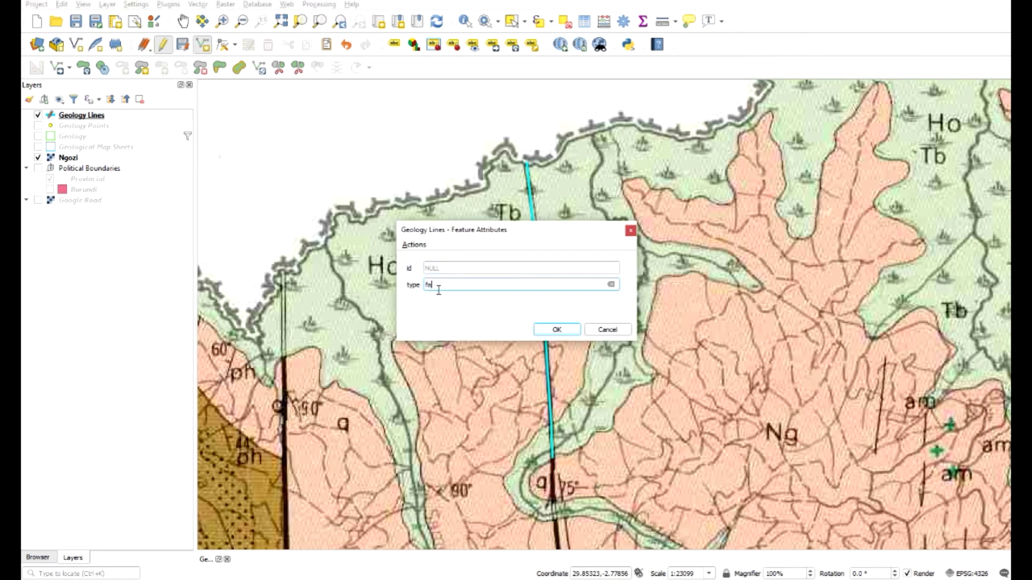
pyautogui.click(556, 330)
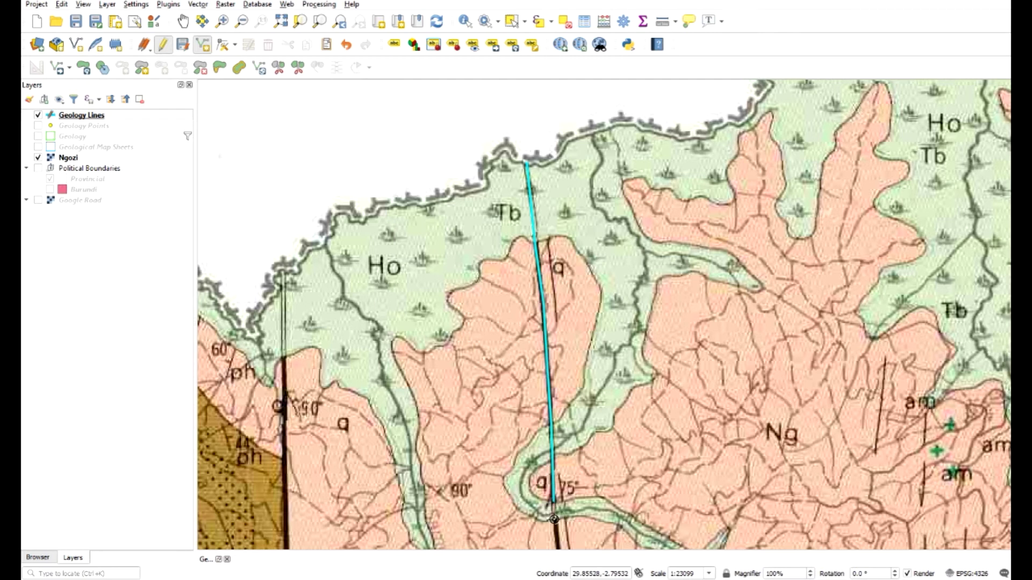
pyautogui.rightClick(554, 519)
pyautogui.click(557, 330)
pyautogui.rightClick(85, 115)
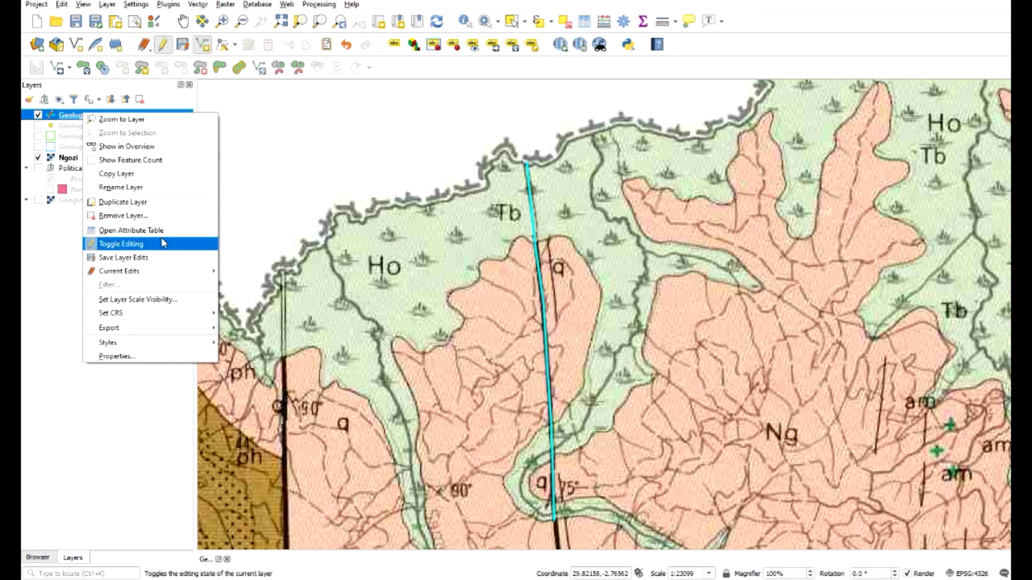
# Fill the empty type cells of the remaining Geology Lines features with the fault-extension type, then close the table
pyautogui.click(156, 231)
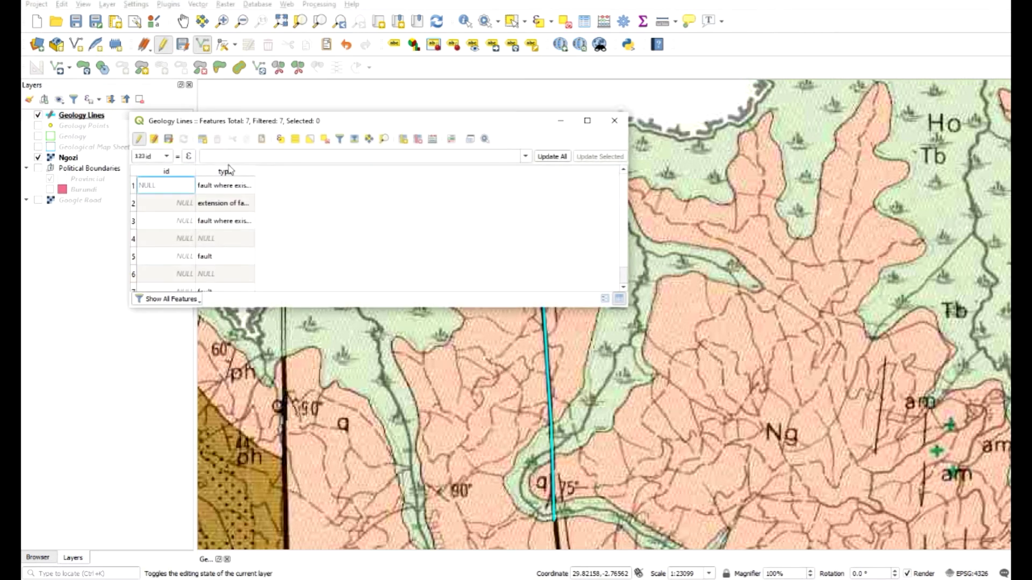
pyautogui.moveTo(625, 306); pyautogui.dragTo(741, 389)
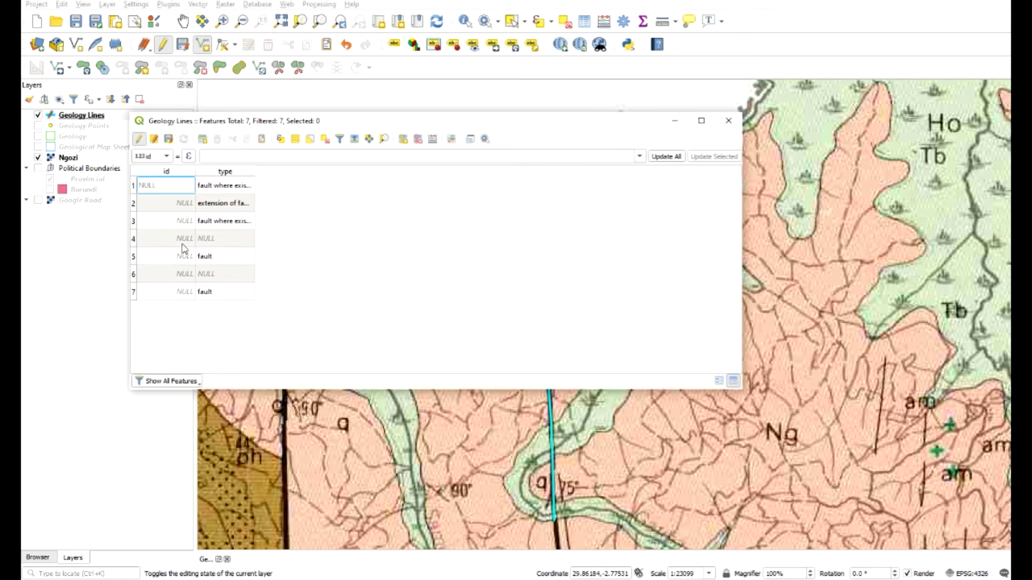
pyautogui.doubleClick(225, 207)
pyautogui.hotkey('ctrl', 'c')
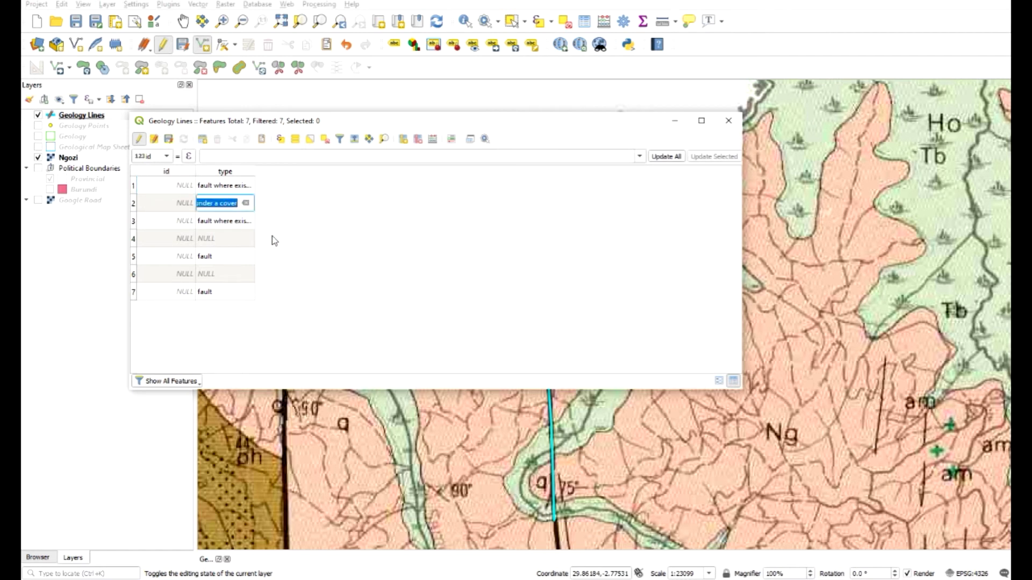
pyautogui.doubleClick(235, 255)
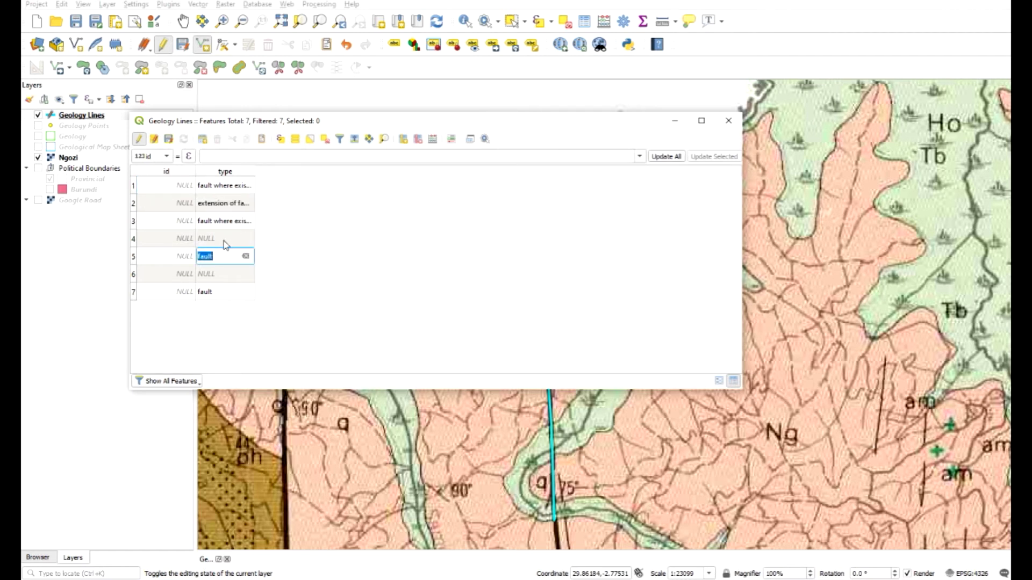
pyautogui.doubleClick(228, 275)
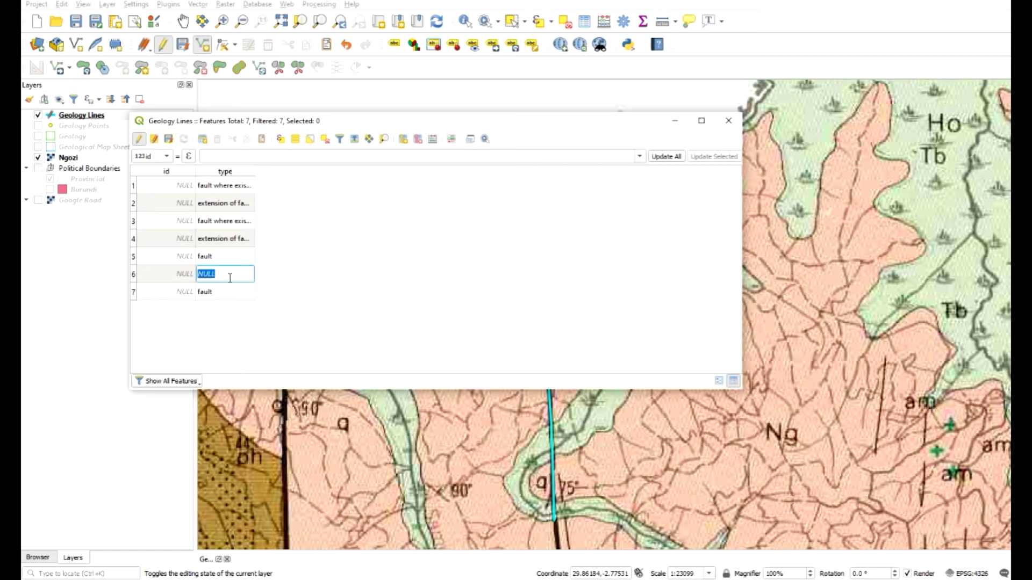
pyautogui.hotkey('ctrl', 'v')
pyautogui.press('Down')
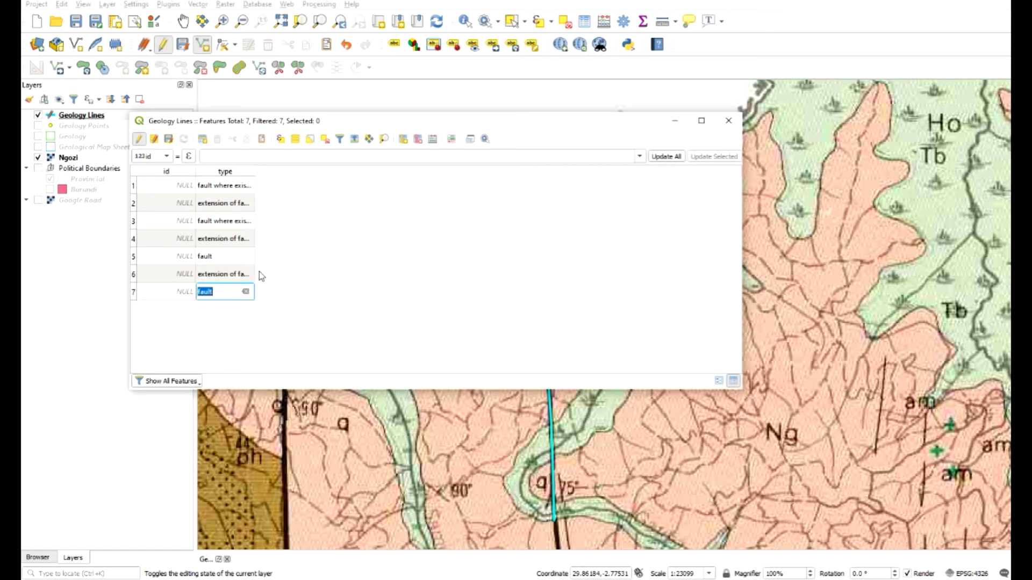
pyautogui.click(728, 121)
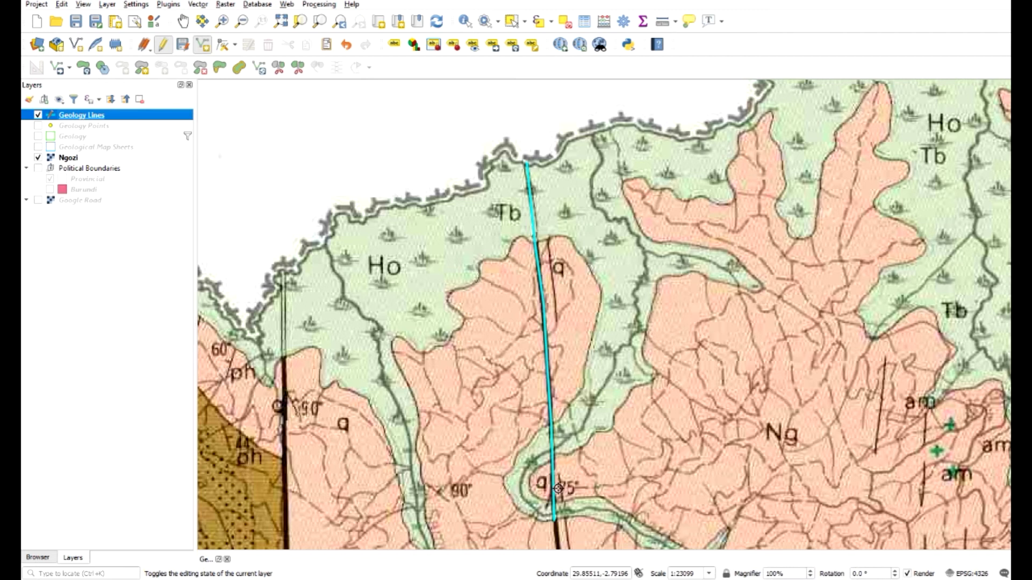
# Pan south along the fault past NYAMULENZA and MAGEBERI to where it crosses the Gi band
pyautogui.click(183, 21)
pyautogui.moveTo(526, 416); pyautogui.dragTo(501, 163)
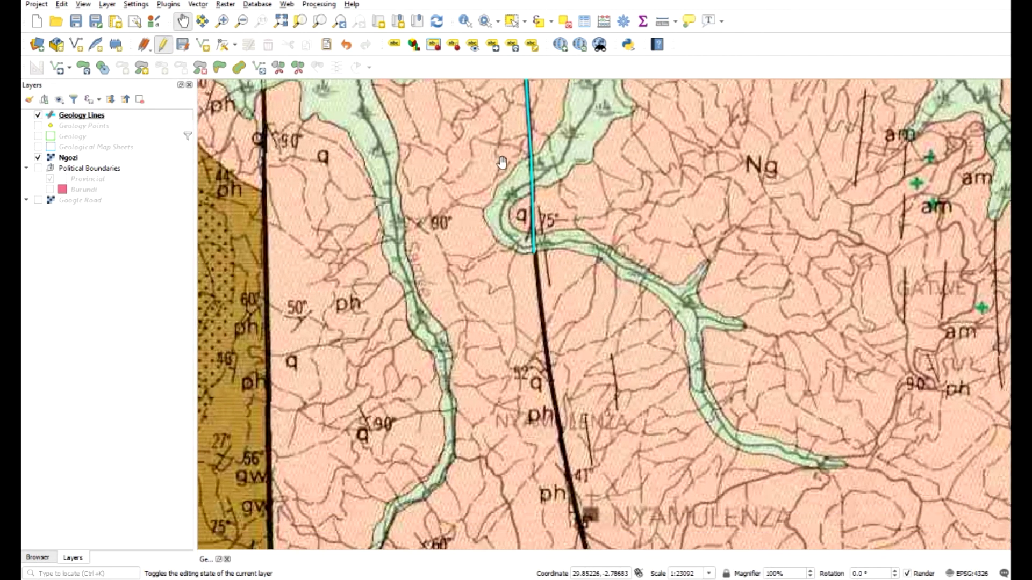
pyautogui.moveTo(547, 403); pyautogui.dragTo(488, 324)
pyautogui.moveTo(511, 388); pyautogui.dragTo(504, 358)
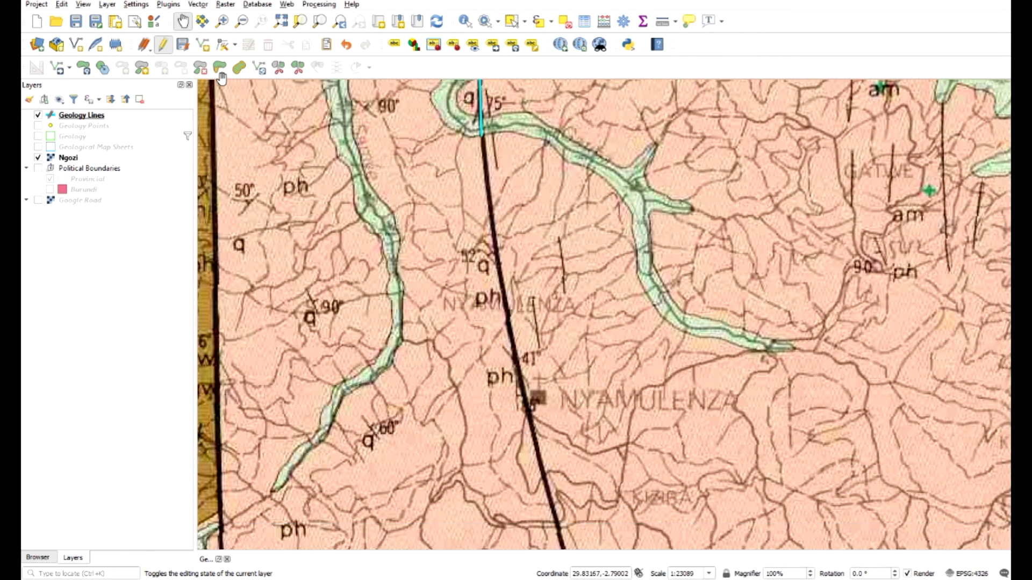
pyautogui.click(202, 44)
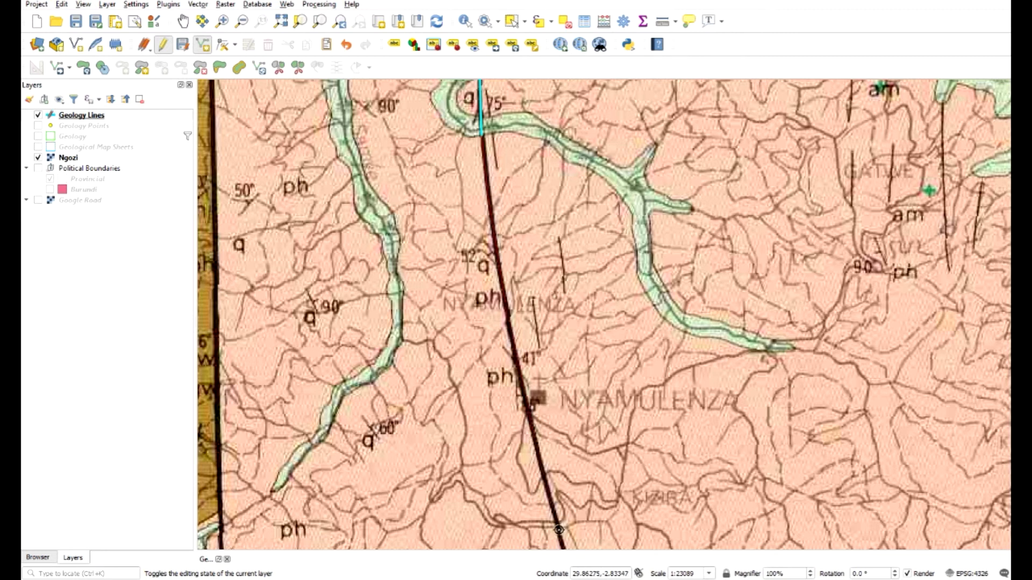
pyautogui.click(183, 21)
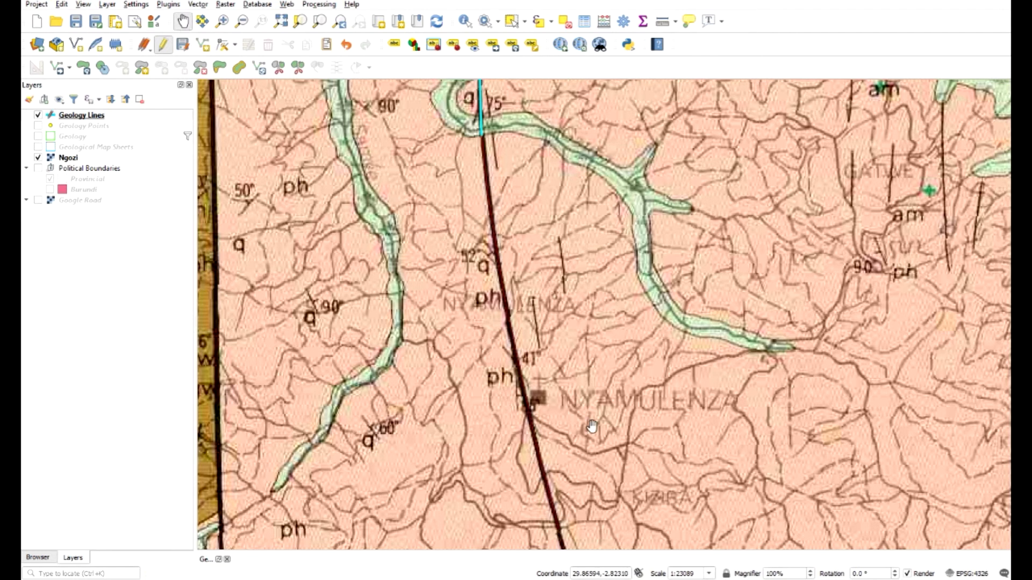
pyautogui.moveTo(591, 426); pyautogui.dragTo(574, 260)
pyautogui.moveTo(628, 404); pyautogui.dragTo(585, 268)
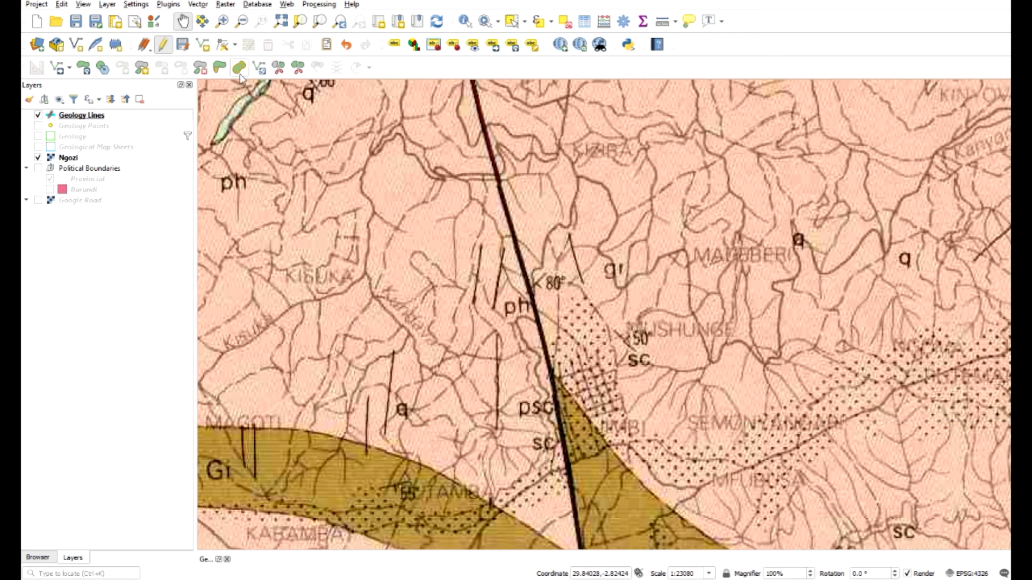
pyautogui.click(203, 44)
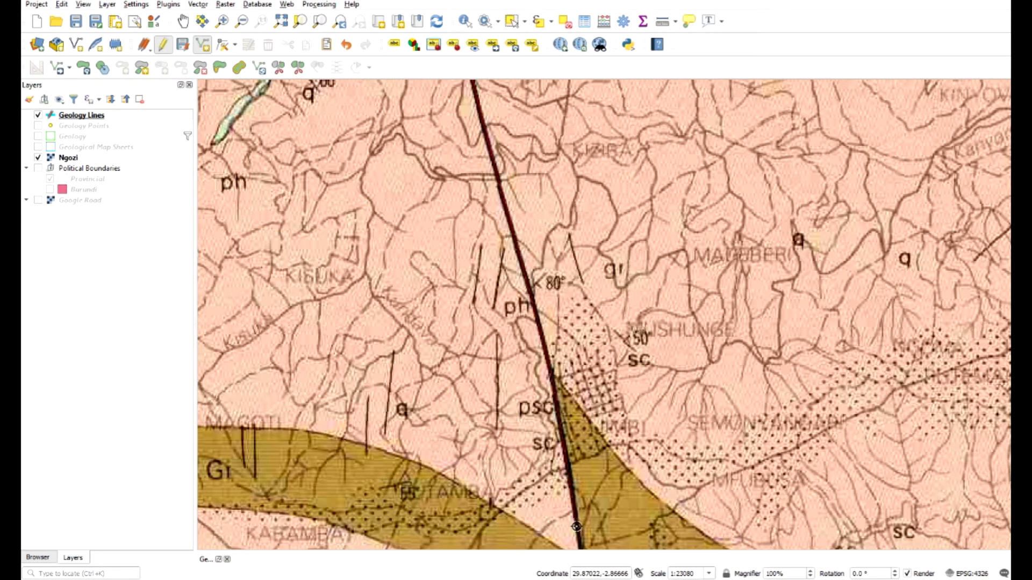
pyautogui.click(183, 20)
pyautogui.moveTo(547, 437); pyautogui.dragTo(531, 104)
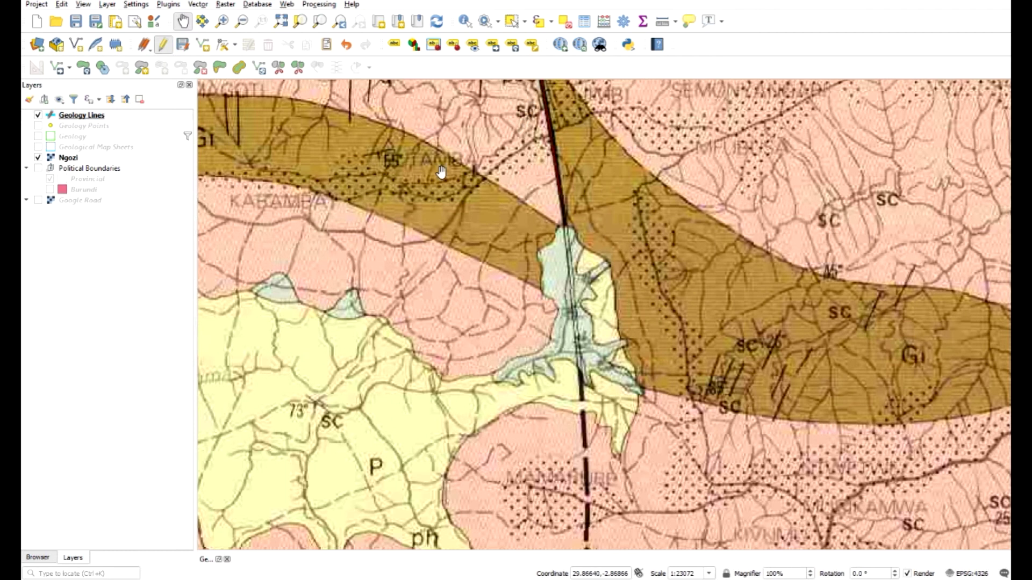
# Finish a fault segment typed 'fault' and the next typed 'extension of fault under a cover'
pyautogui.click(203, 45)
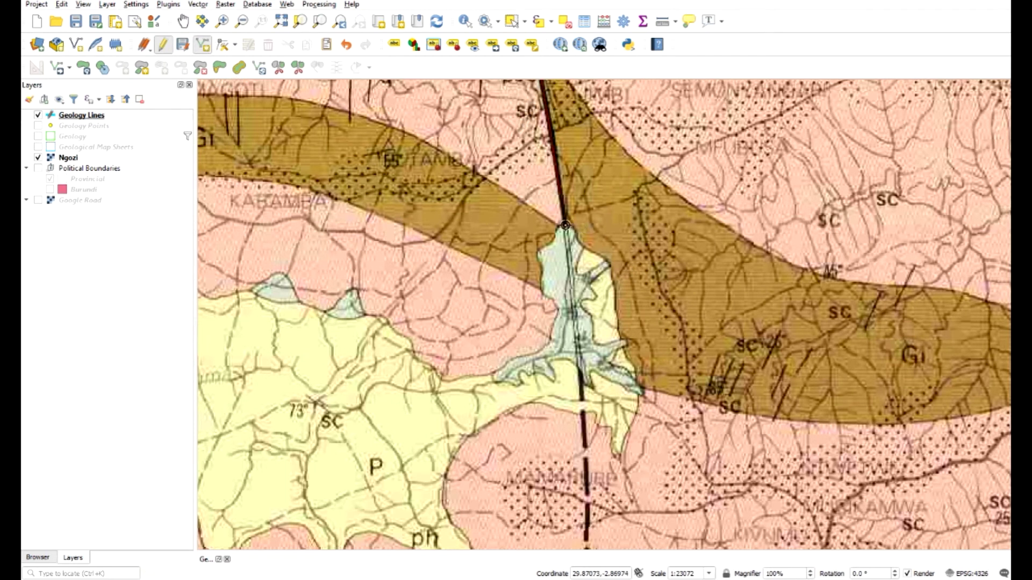
pyautogui.rightClick(615, 217)
pyautogui.click(480, 285)
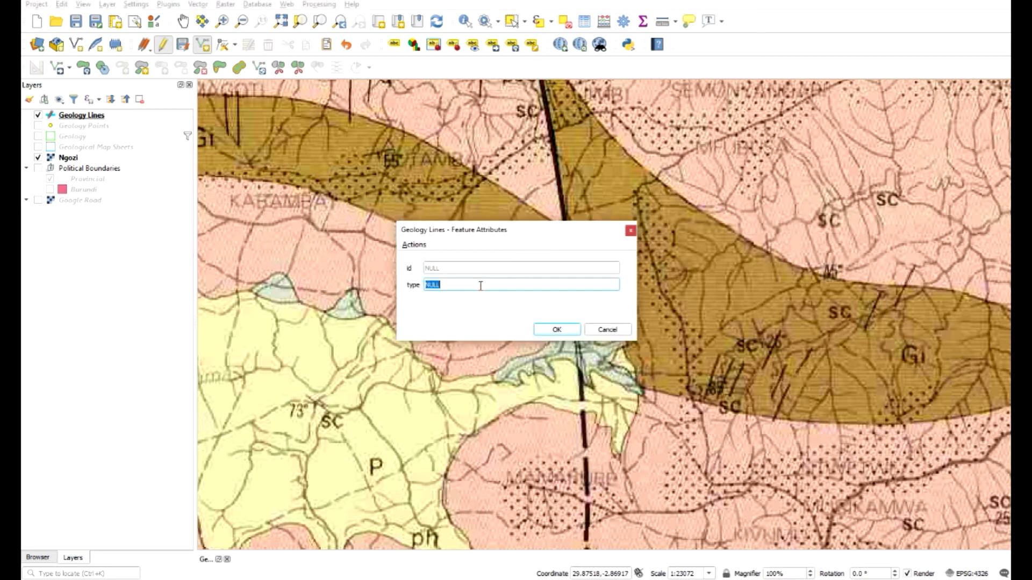
pyautogui.write('fault')
pyautogui.click(572, 329)
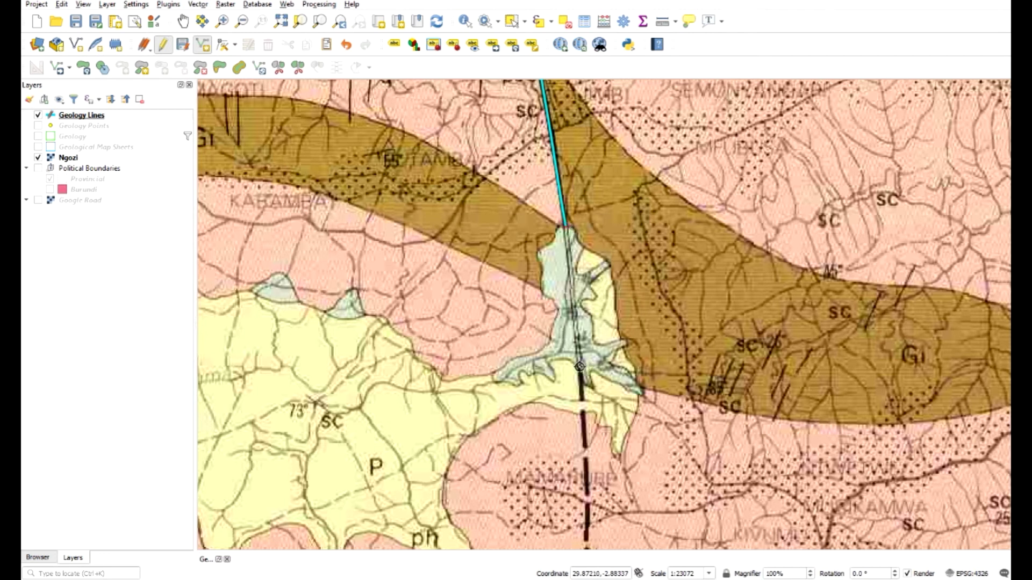
pyautogui.click(579, 367)
pyautogui.rightClick(589, 360)
pyautogui.click(480, 285)
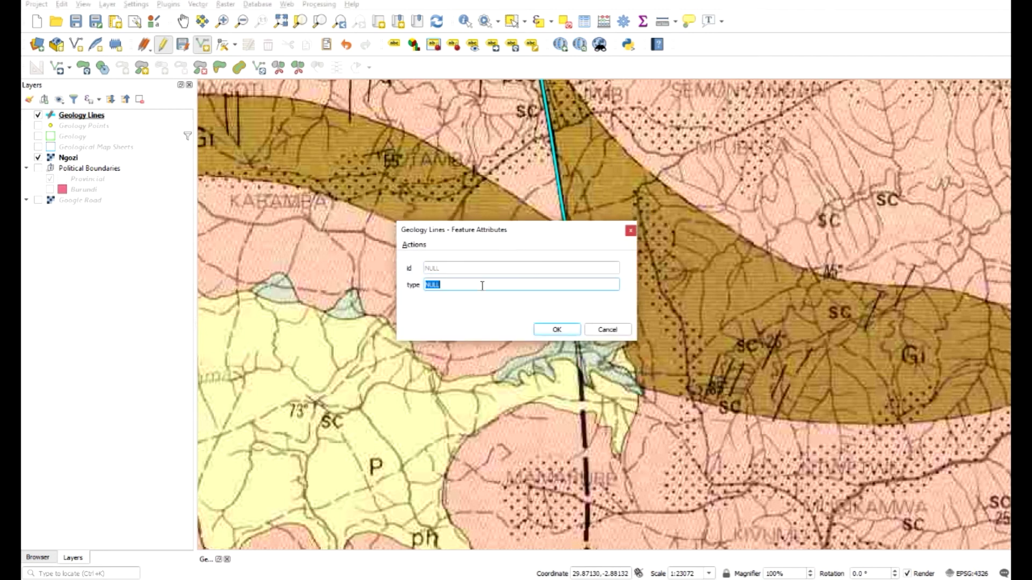
pyautogui.hotkey('ctrl', 'v')
pyautogui.click(554, 331)
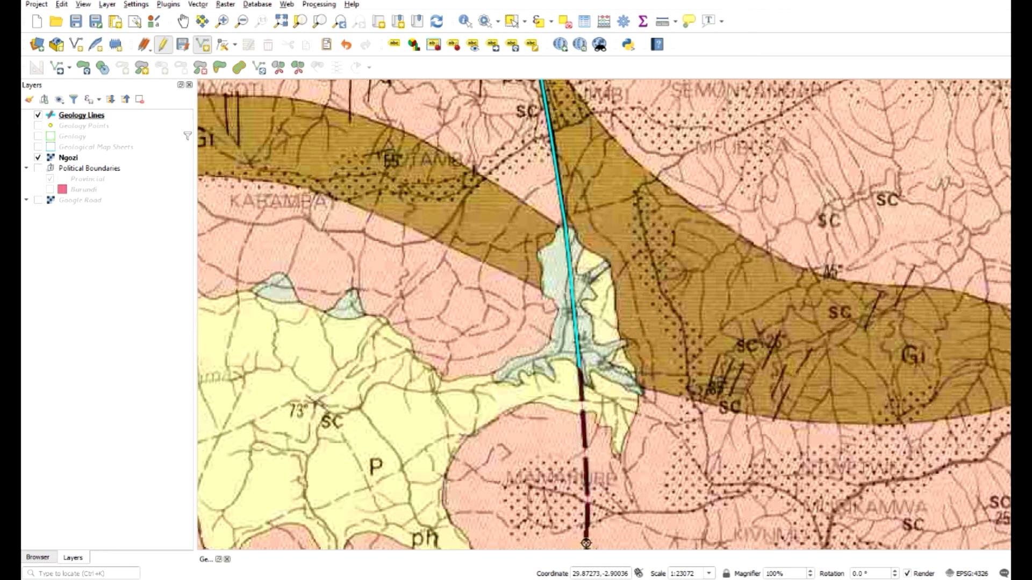
# Move south along the dashed fault and add a segment typed 'fault where existence is uncertain'
pyautogui.click(182, 21)
pyautogui.moveTo(495, 385); pyautogui.dragTo(470, 106)
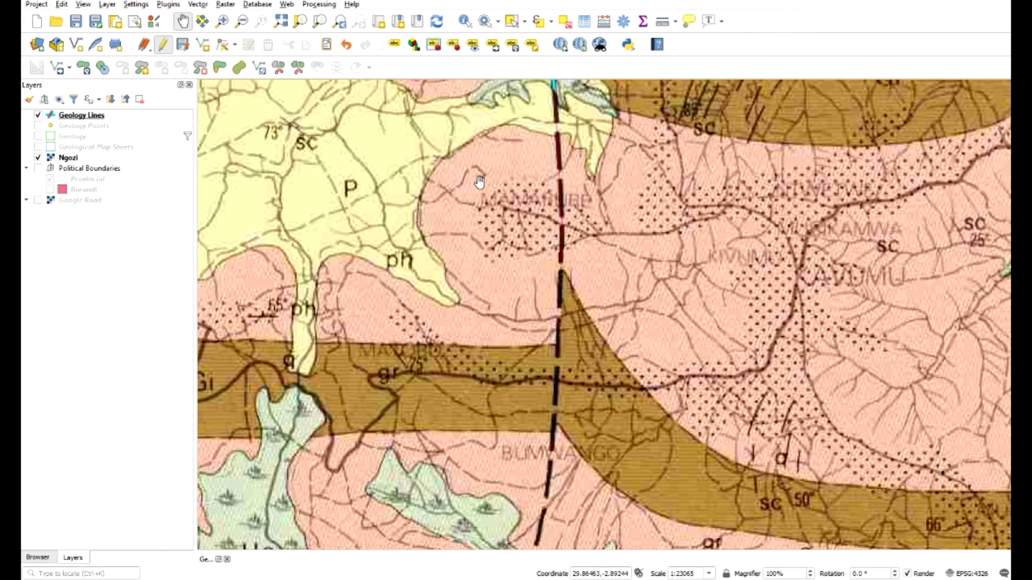
pyautogui.moveTo(435, 277); pyautogui.dragTo(428, 173)
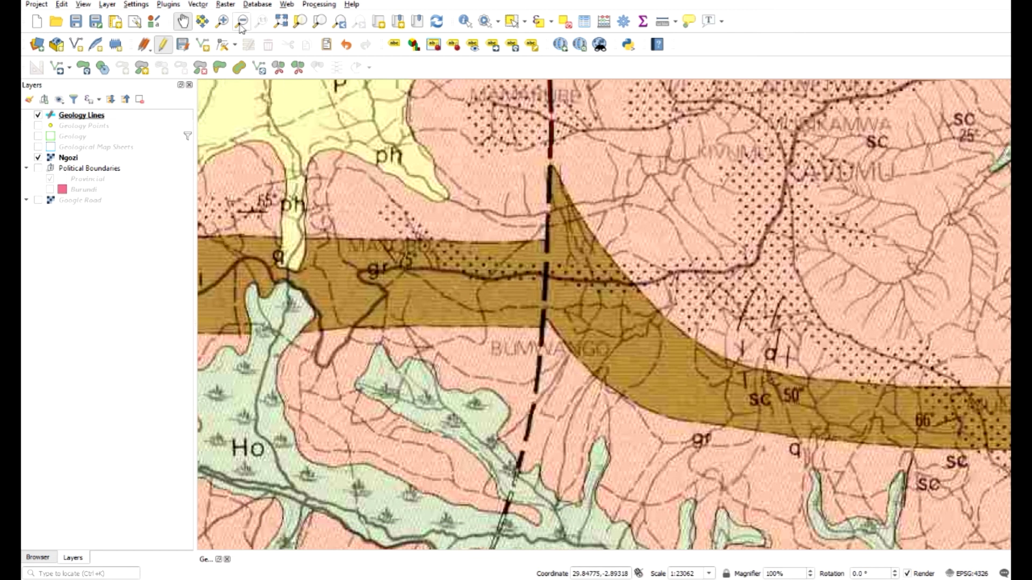
pyautogui.click(204, 48)
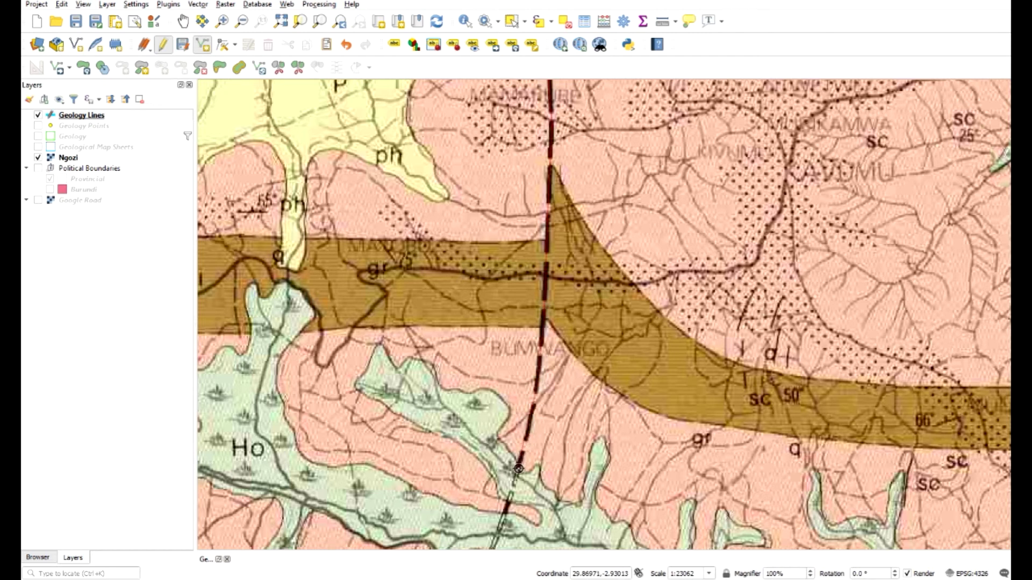
pyautogui.rightClick(532, 459)
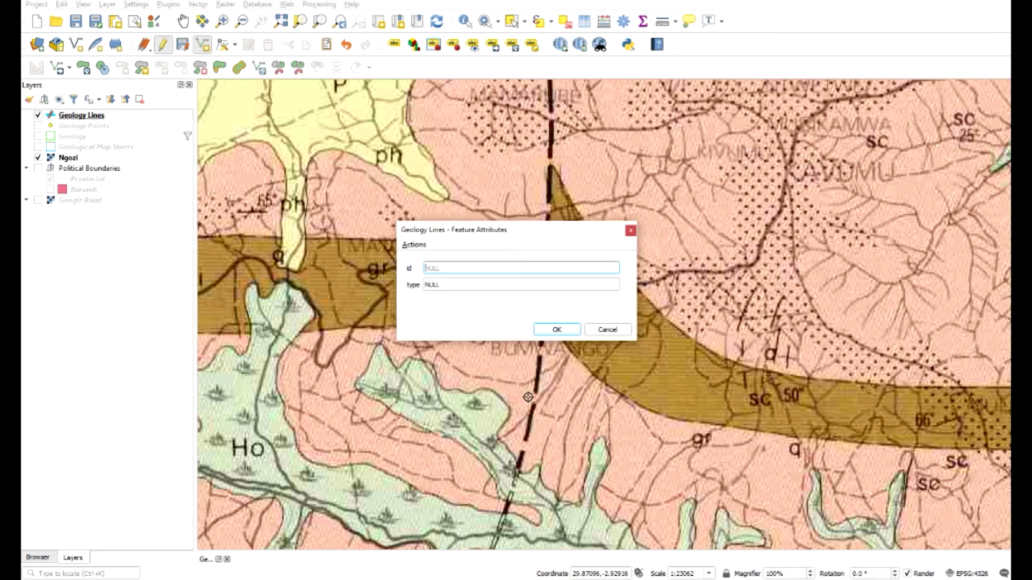
pyautogui.doubleClick(448, 280)
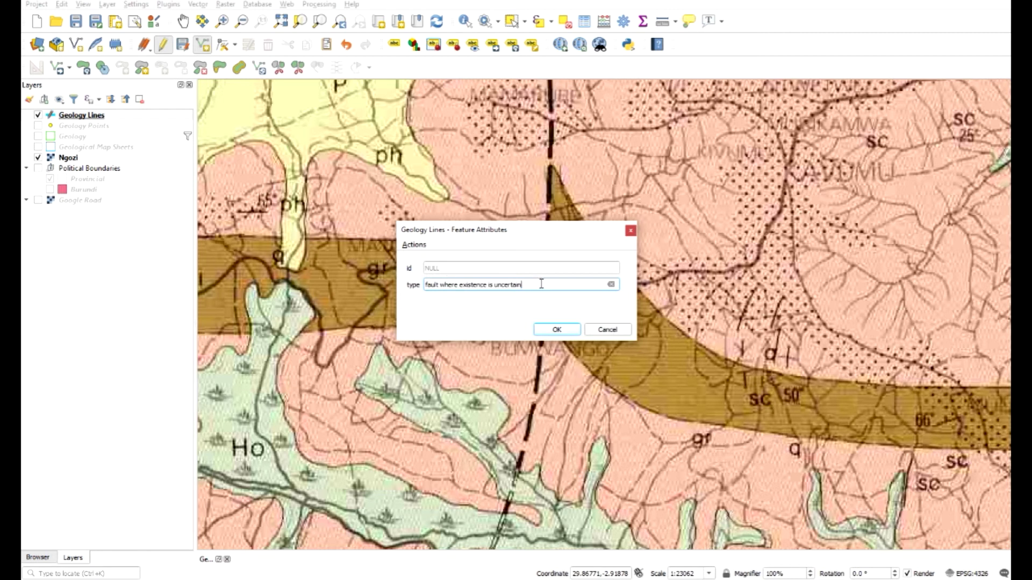
pyautogui.click(557, 329)
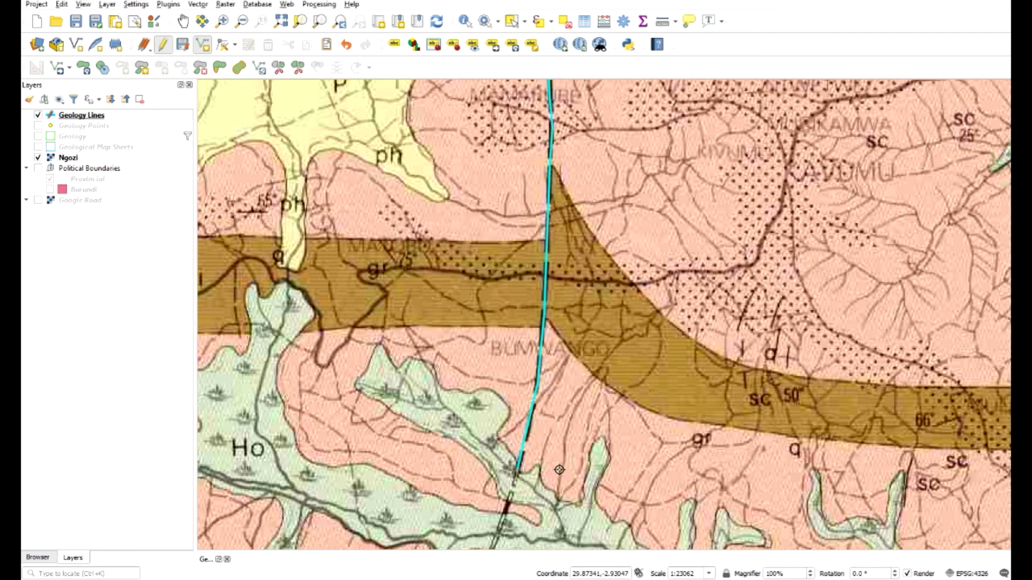
# Add two more segments down the fault, typed 'extension of fault under a cover' and 'fault'
pyautogui.rightClick(508, 502)
pyautogui.doubleClick(442, 285)
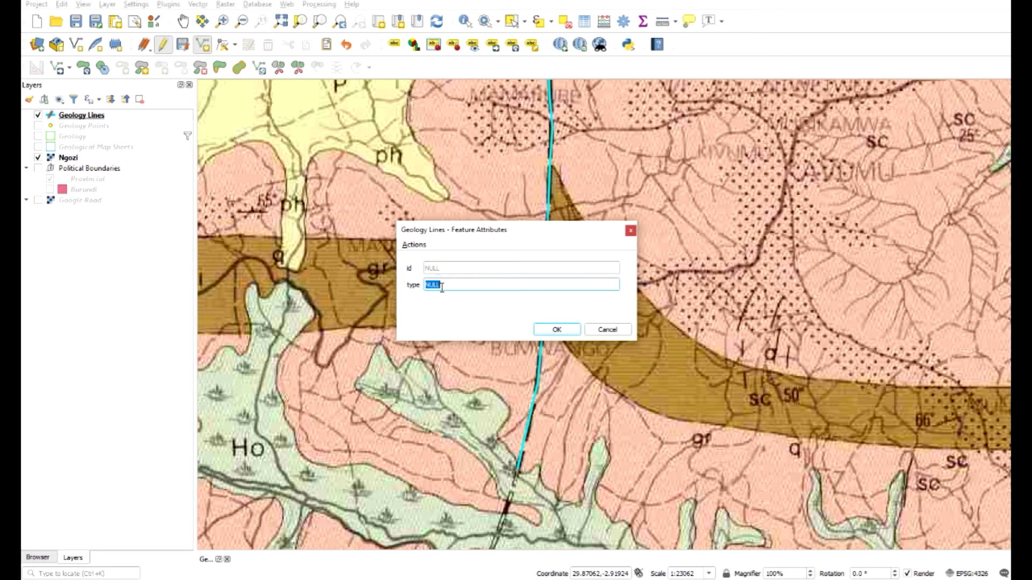
pyautogui.write('extension of fault under a cover')
pyautogui.click(559, 334)
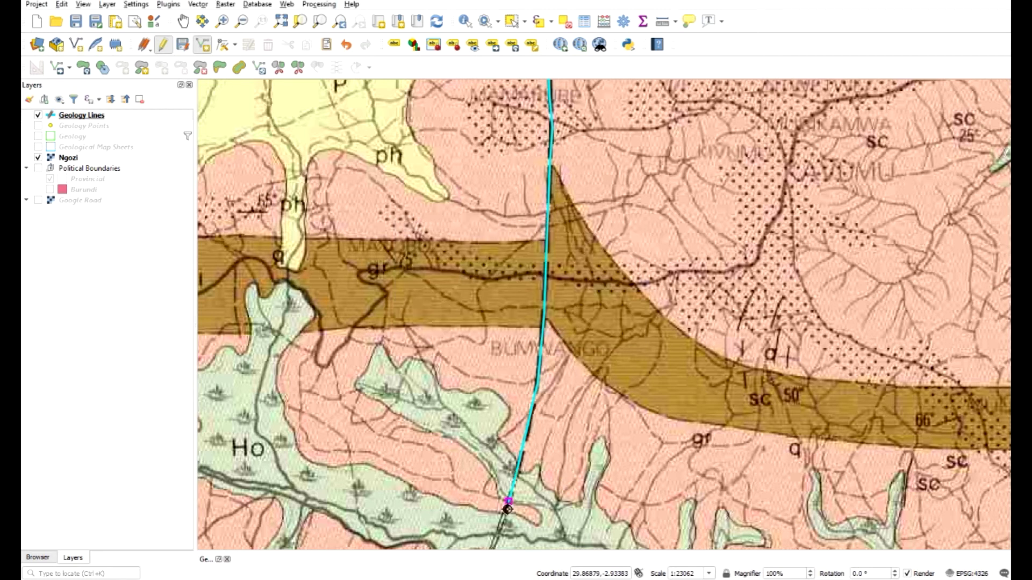
pyautogui.rightClick(505, 514)
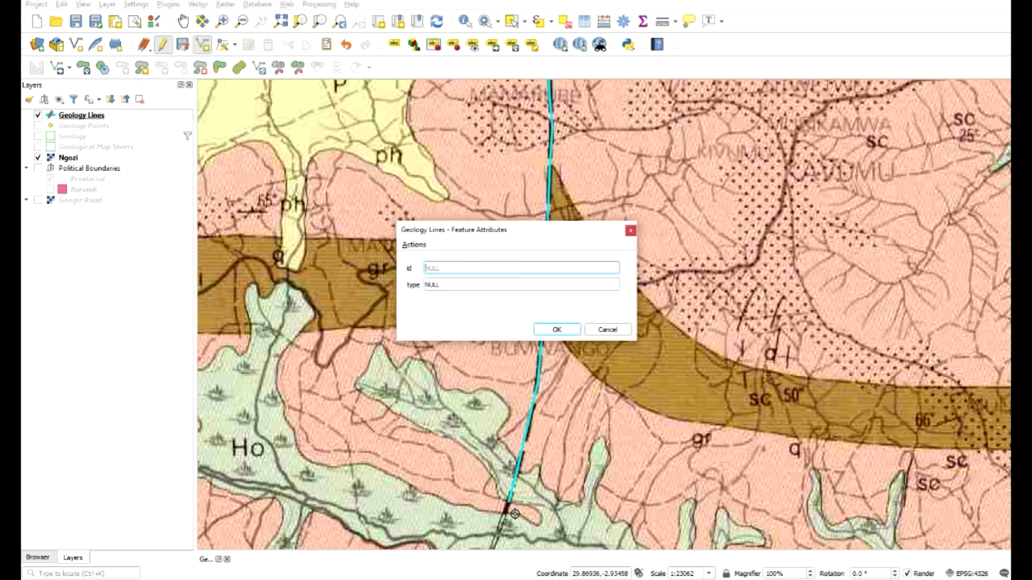
pyautogui.doubleClick(450, 286)
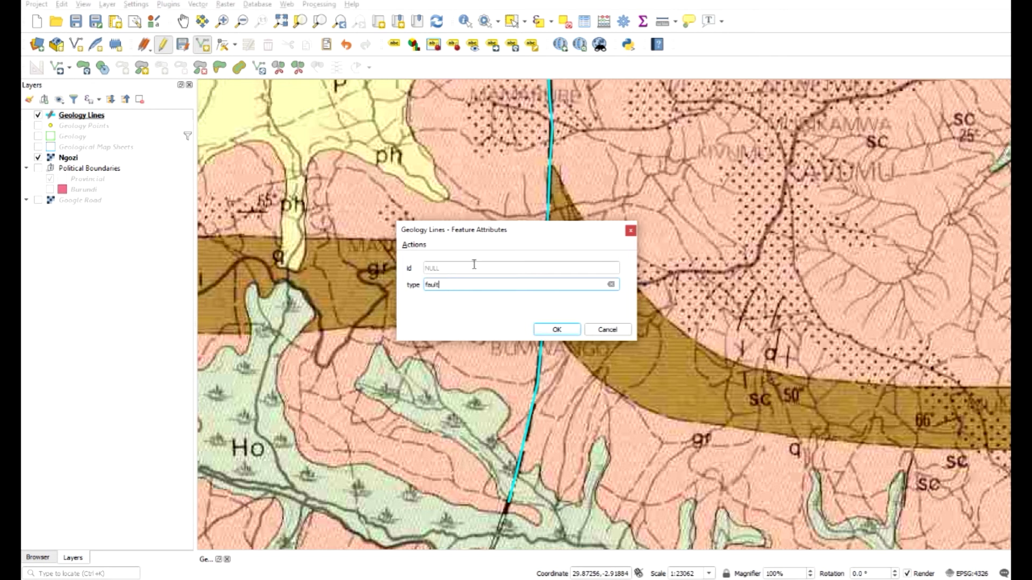
pyautogui.click(556, 329)
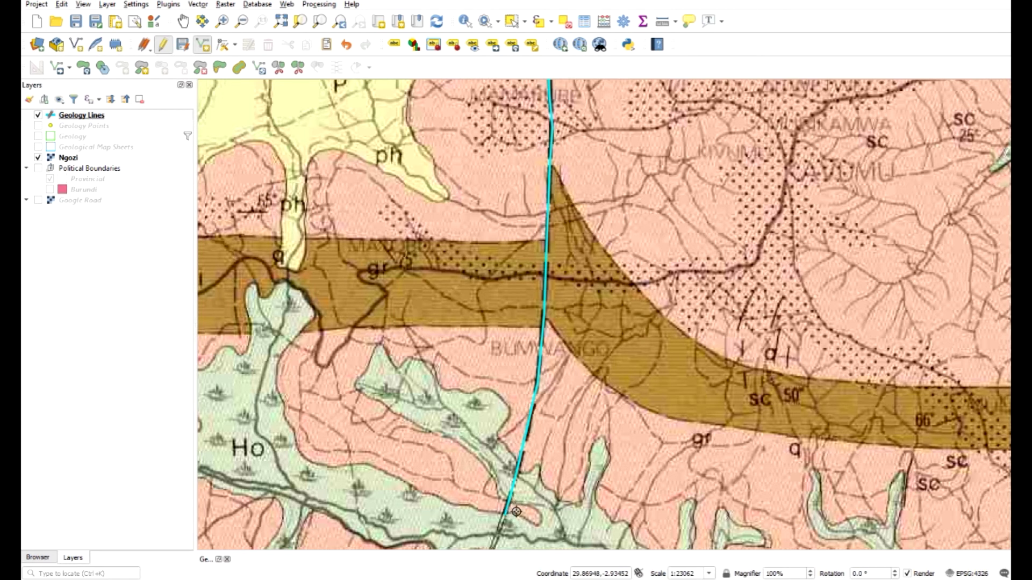
# Near Ho and MIBADUKO, add a segment from the cyan line's end, typed 'extension of fault under a cover'
pyautogui.click(183, 21)
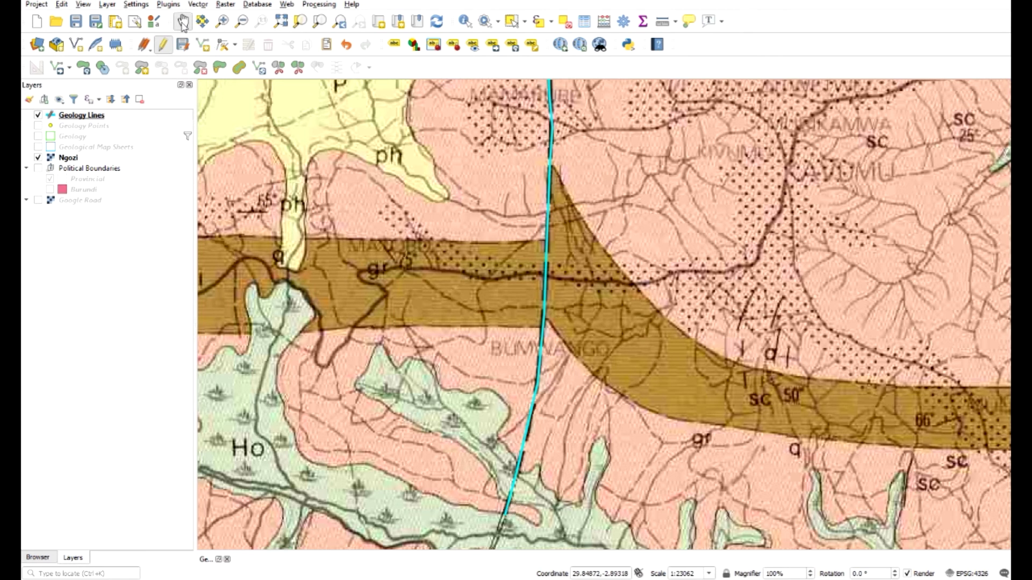
pyautogui.moveTo(543, 383); pyautogui.dragTo(601, 71)
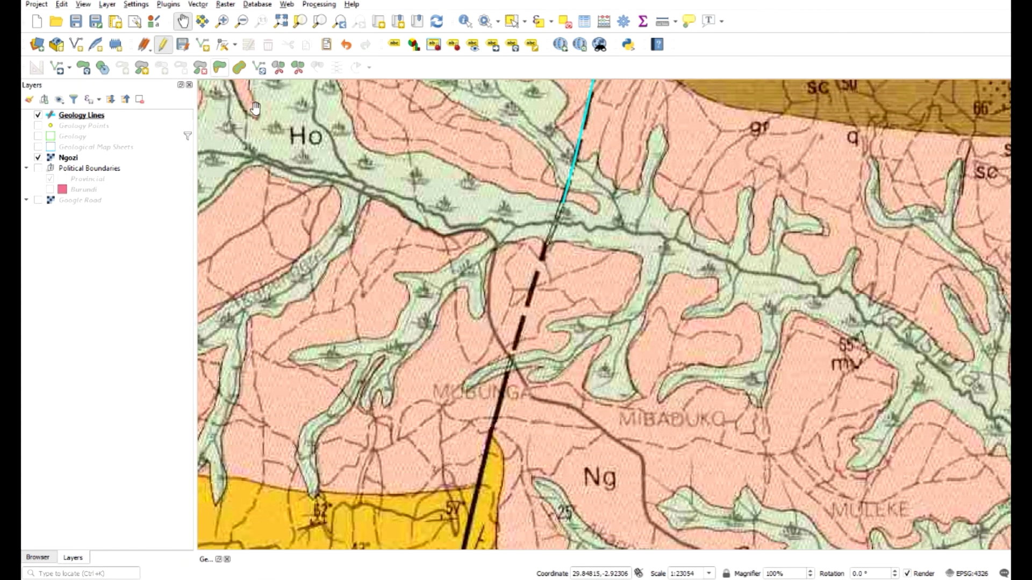
pyautogui.click(203, 45)
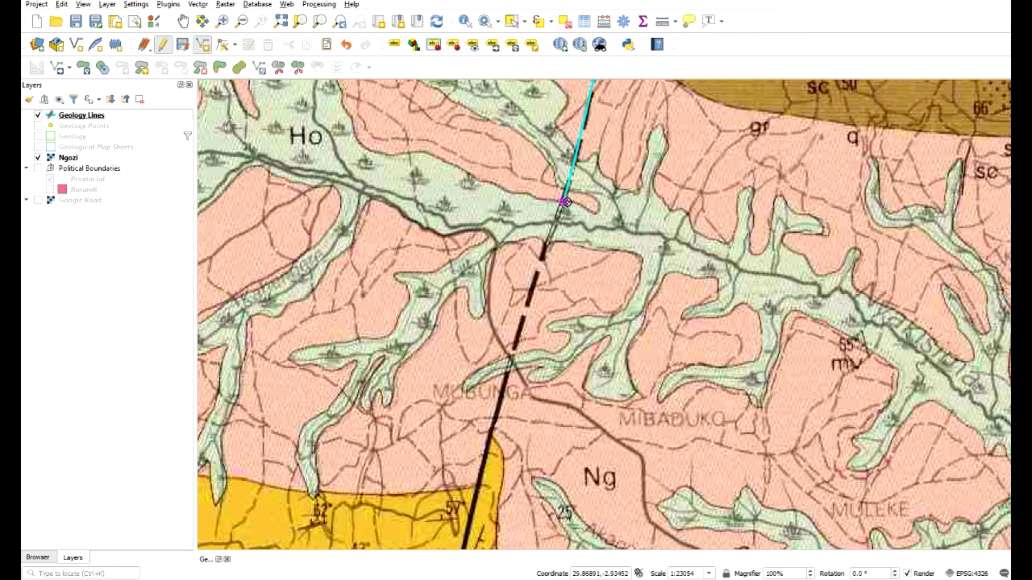
pyautogui.click(566, 202)
pyautogui.click(546, 244)
pyautogui.rightClick(602, 243)
pyautogui.click(467, 282)
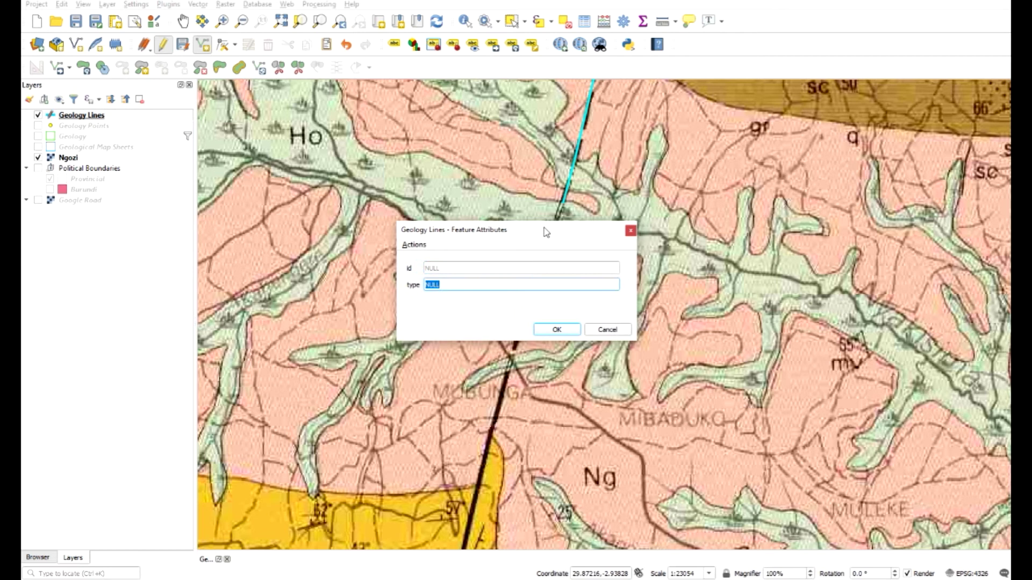
pyautogui.moveTo(547, 232); pyautogui.dragTo(587, 326)
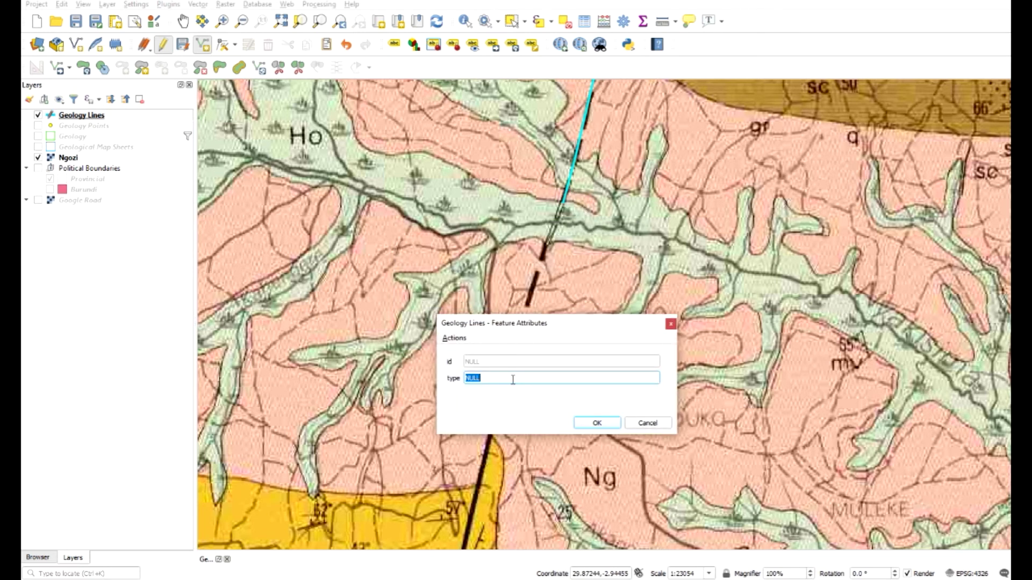
pyautogui.write('extension of fault under a cover')
pyautogui.click(597, 423)
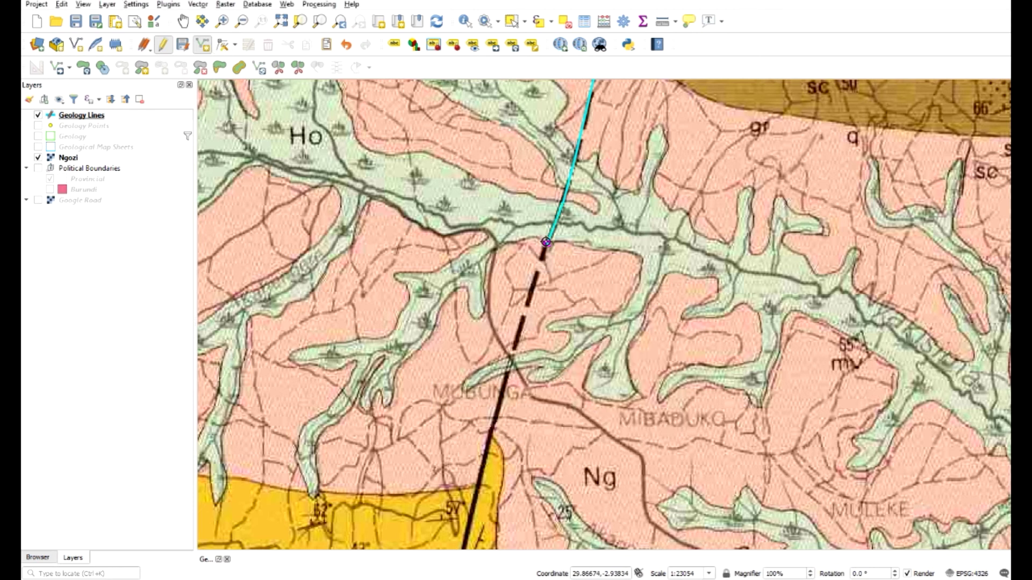
# Add the dashed stretch north of Mubunga as 'fault where existence is uncertain'
pyautogui.click(512, 355)
pyautogui.rightClick(531, 355)
pyautogui.click(509, 380)
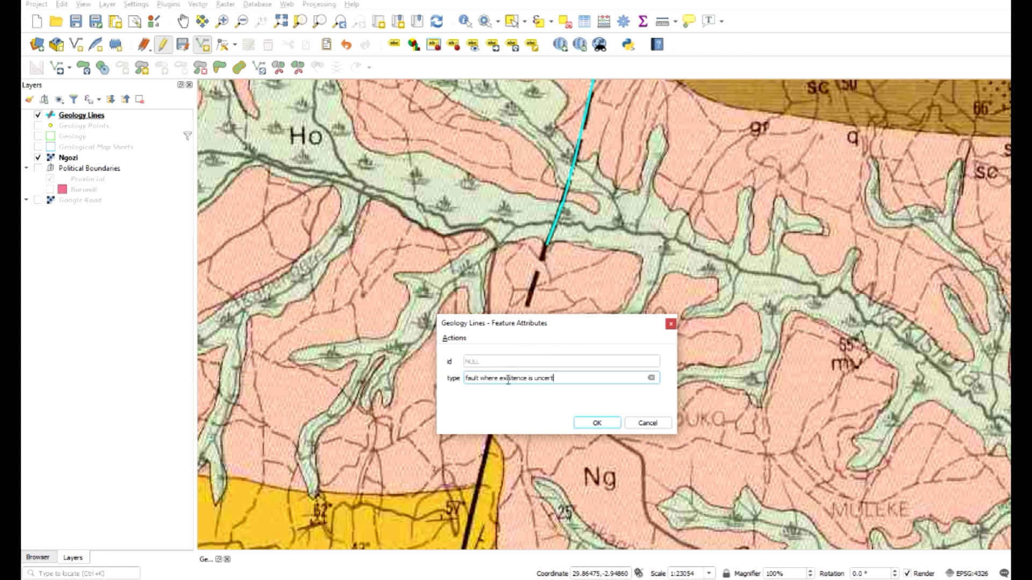
pyautogui.click(595, 423)
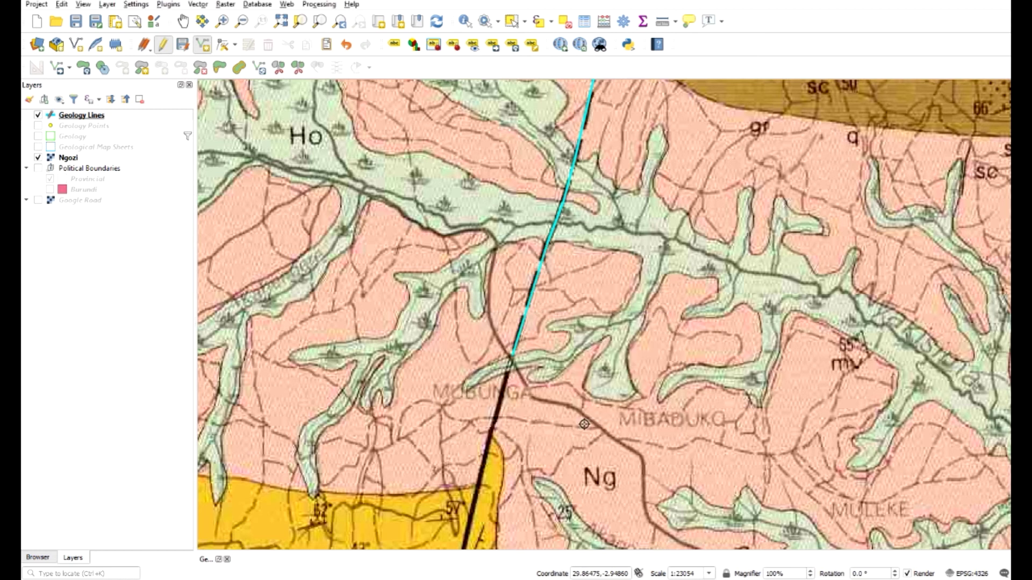
# Zoom out and move around the Ngozi sheet to see its northern and western edges and the legend column
pyautogui.click(242, 21)
pyautogui.moveTo(353, 123); pyautogui.dragTo(702, 398)
pyautogui.moveTo(473, 214); pyautogui.dragTo(701, 369)
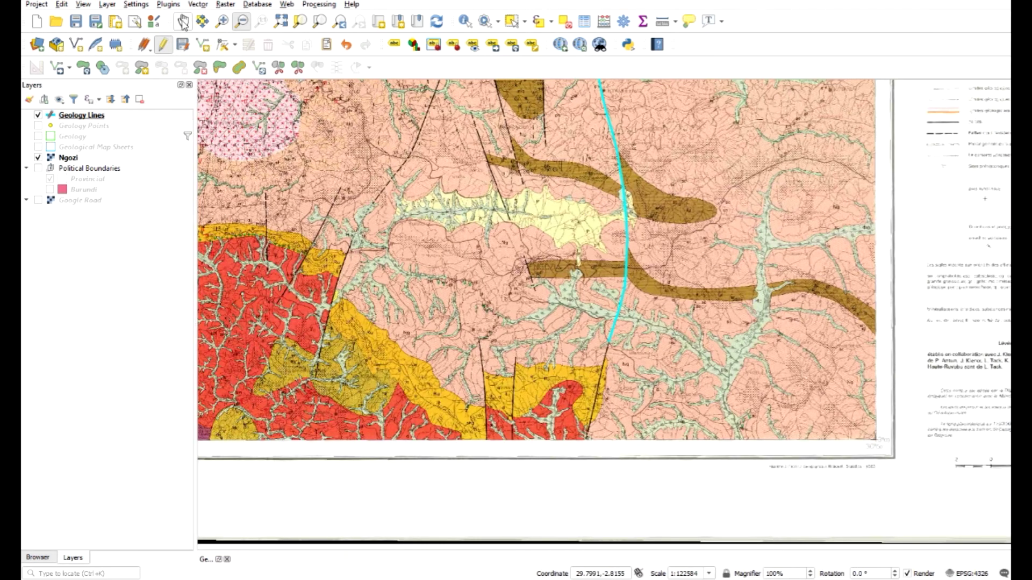
pyautogui.click(182, 21)
pyautogui.moveTo(468, 183); pyautogui.dragTo(656, 318)
pyautogui.moveTo(424, 319); pyautogui.dragTo(688, 266)
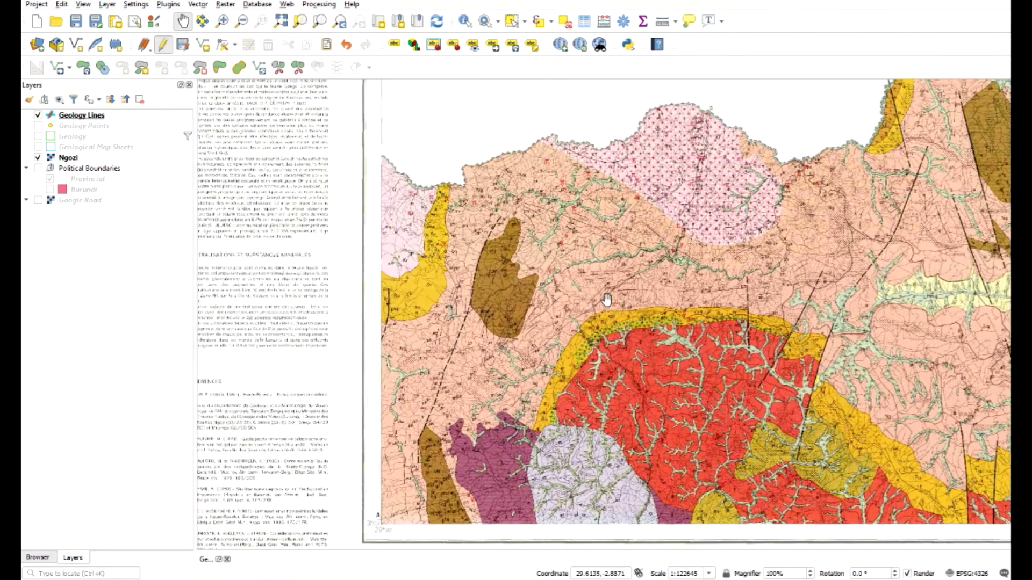
pyautogui.moveTo(800, 413); pyautogui.dragTo(406, 422)
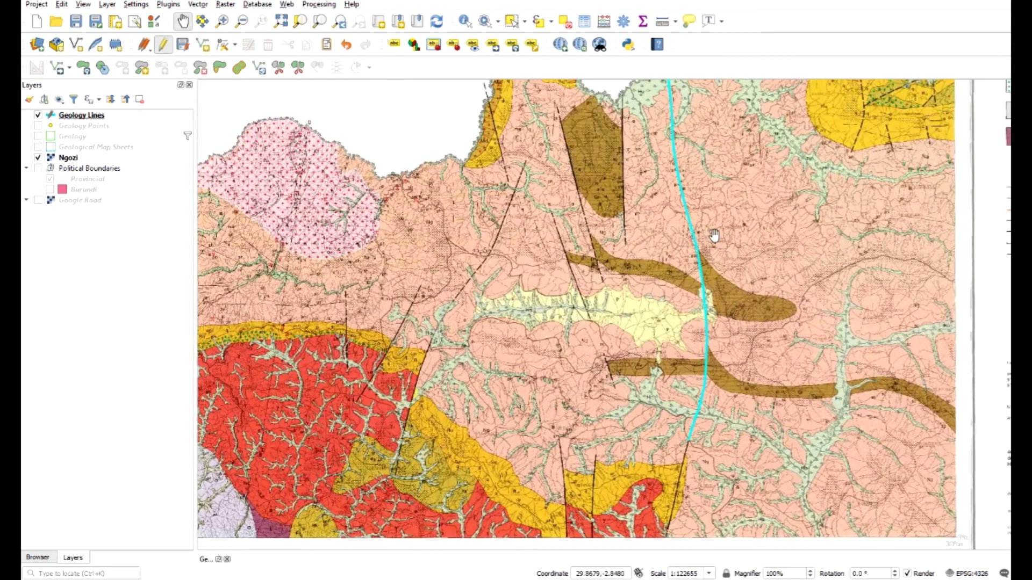
pyautogui.moveTo(698, 279); pyautogui.dragTo(548, 494)
pyautogui.moveTo(747, 358); pyautogui.dragTo(521, 376)
pyautogui.moveTo(548, 269)
pyautogui.mouseDown()
pyautogui.moveTo(538, 477)
pyautogui.moveTo(530, 258)
pyautogui.mouseUp()
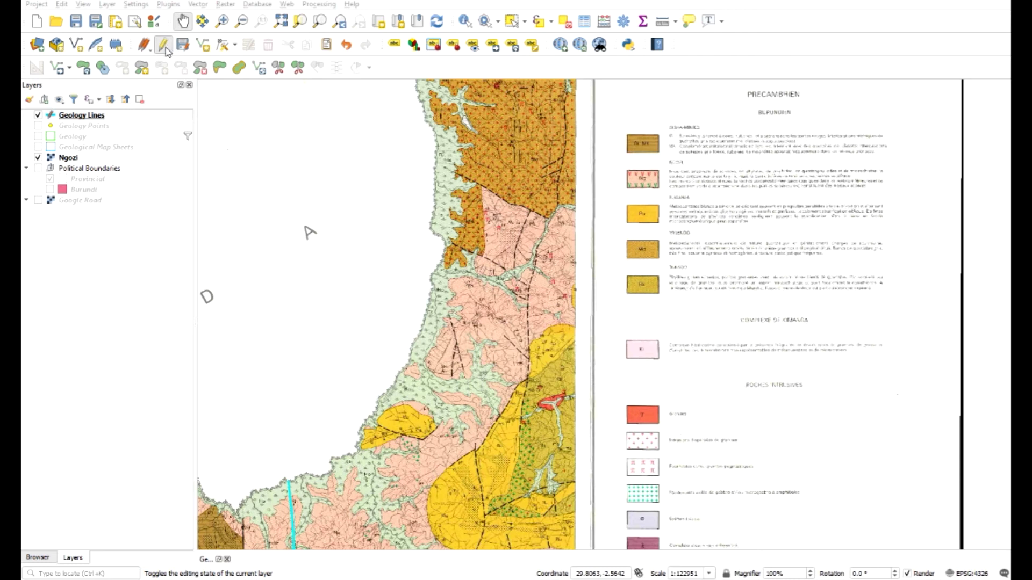
# Stop editing Geology Lines, saving the fault edits, then look over the southern area and legend
pyautogui.click(163, 46)
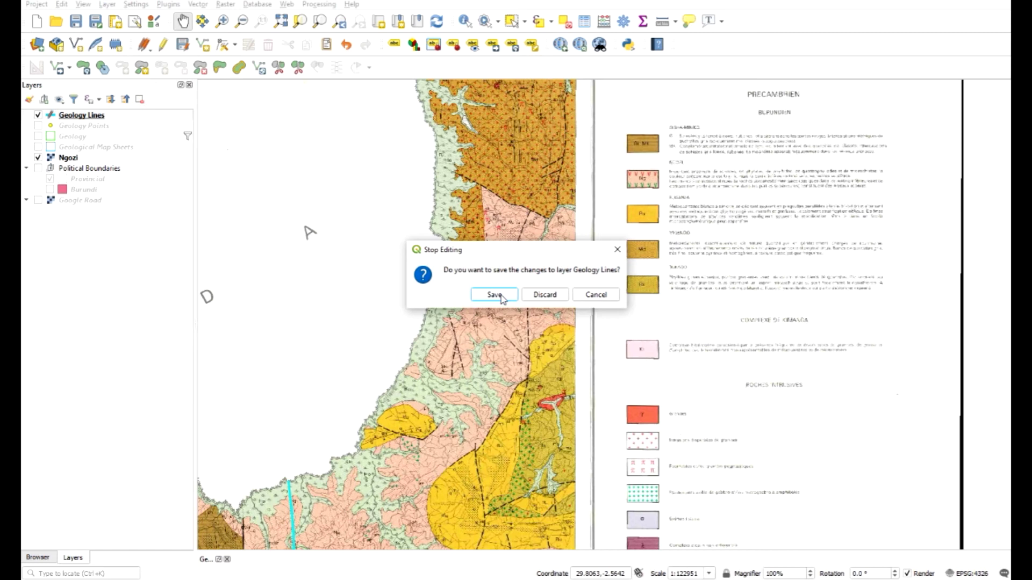
pyautogui.click(482, 296)
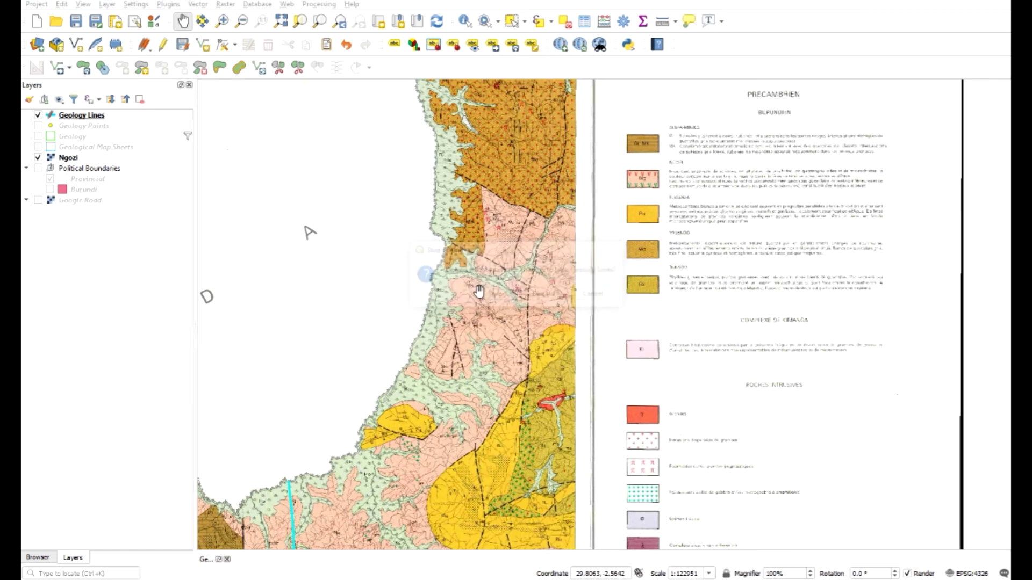
pyautogui.moveTo(478, 497); pyautogui.dragTo(513, 230)
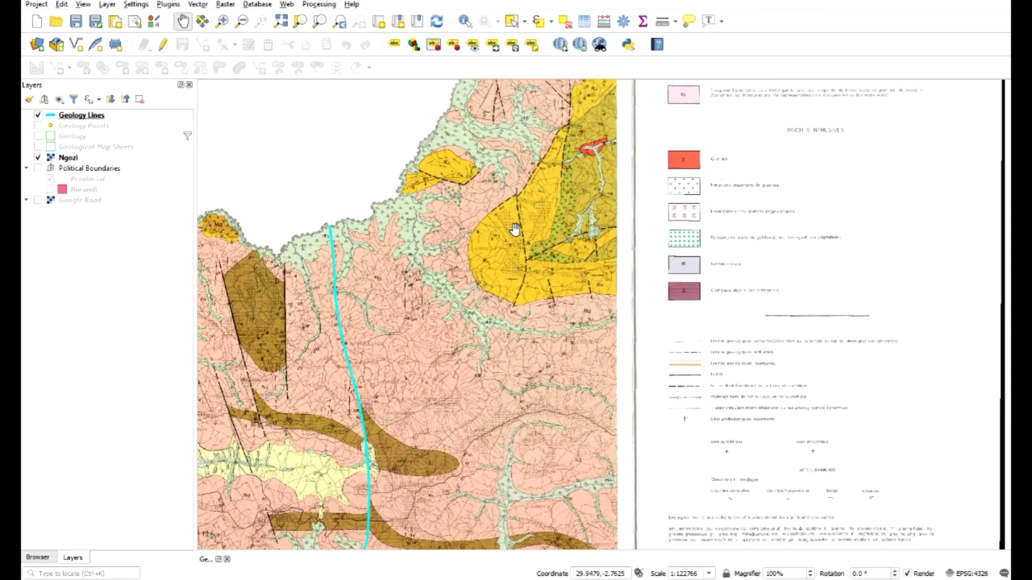
pyautogui.moveTo(427, 351); pyautogui.dragTo(454, 204)
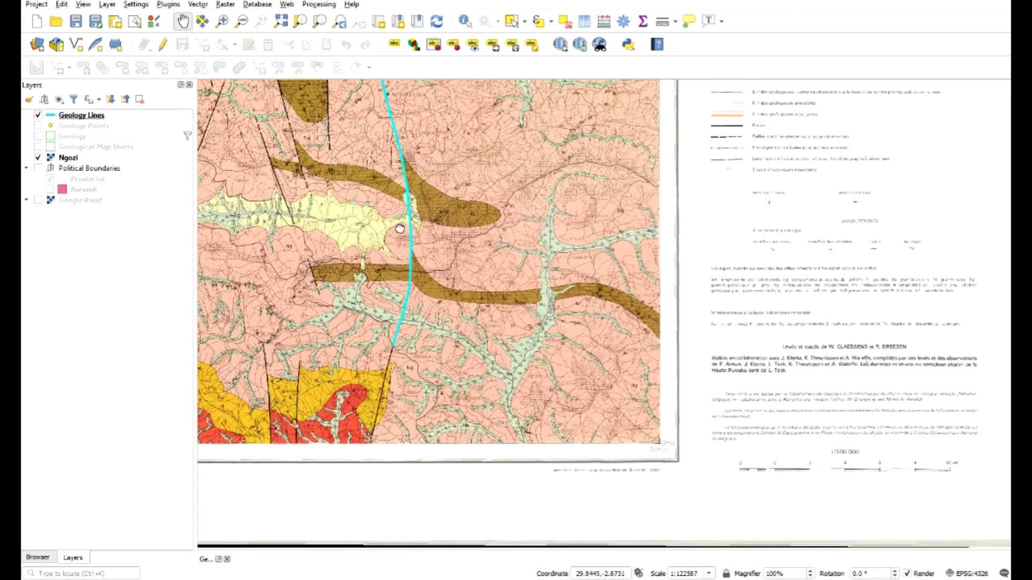
pyautogui.moveTo(344, 205); pyautogui.dragTo(609, 326)
pyautogui.moveTo(727, 387); pyautogui.dragTo(473, 282)
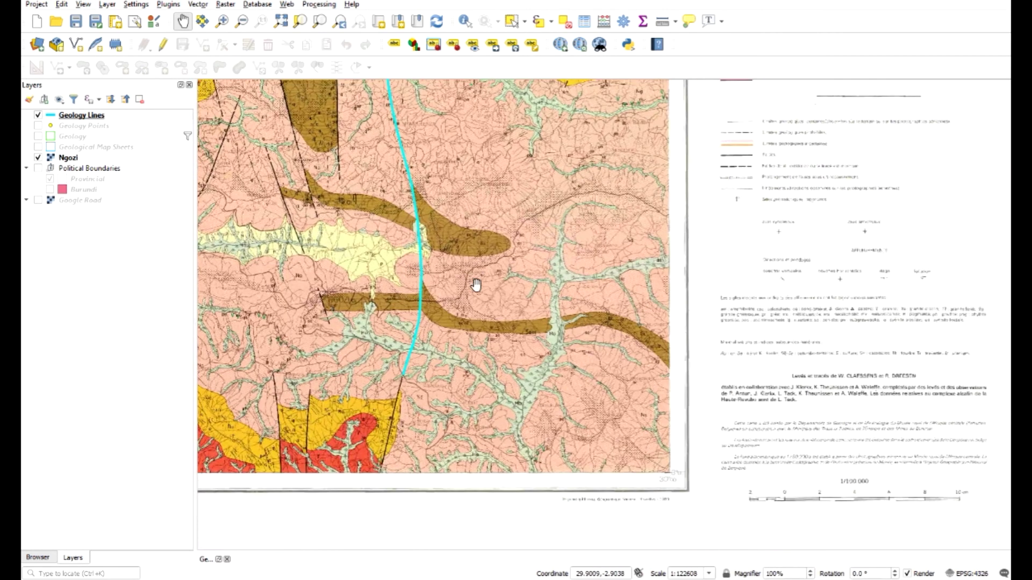
pyautogui.moveTo(327, 322)
pyautogui.mouseDown()
pyautogui.moveTo(668, 277)
pyautogui.moveTo(345, 330)
pyautogui.mouseUp()
# Zoom in on the legend's fault and bedding symbol entries, then zoom back out to an overview
pyautogui.click(226, 27)
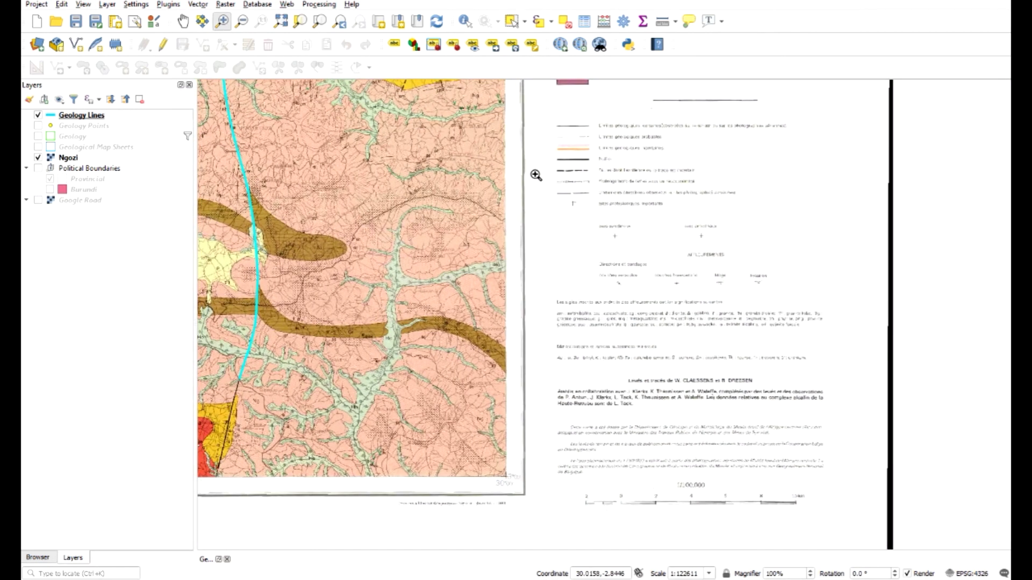
pyautogui.moveTo(534, 172); pyautogui.dragTo(842, 323)
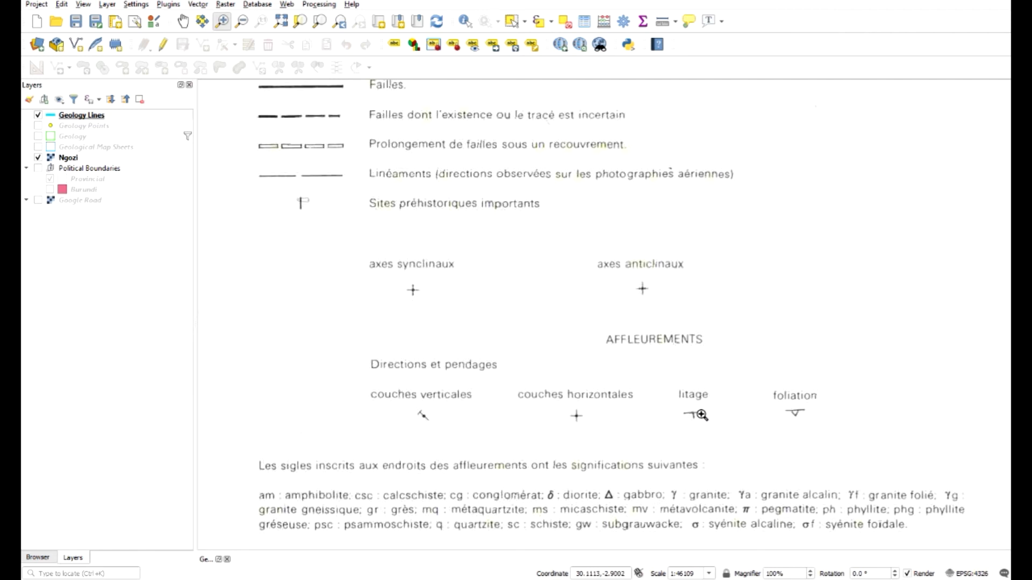
pyautogui.click(245, 21)
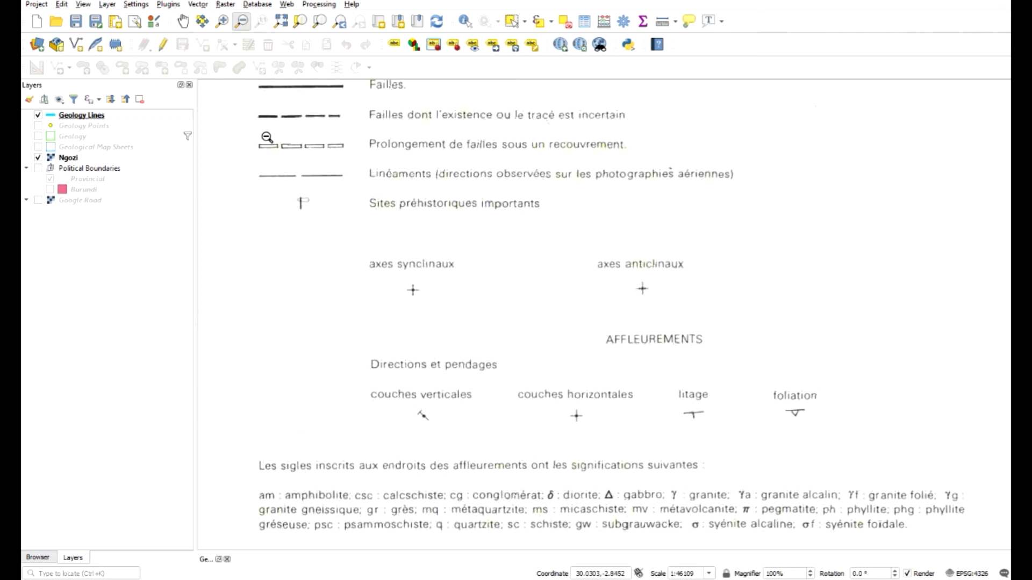
pyautogui.moveTo(246, 132); pyautogui.dragTo(652, 423)
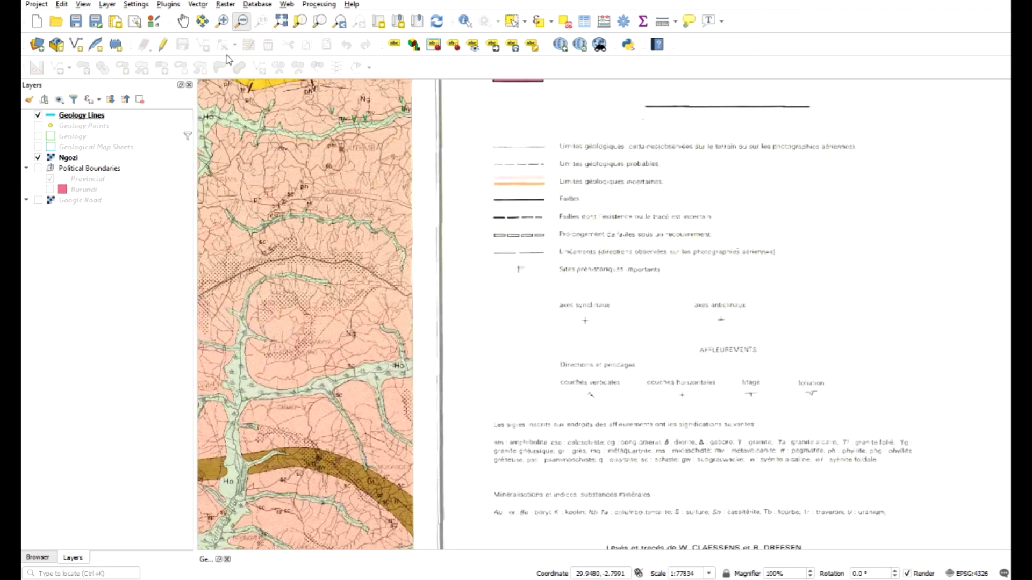
# Survey the Ngozi area, legend text, northern edge and Kasaka area of the scanned sheet
pyautogui.click(183, 21)
pyautogui.moveTo(370, 360); pyautogui.dragTo(710, 231)
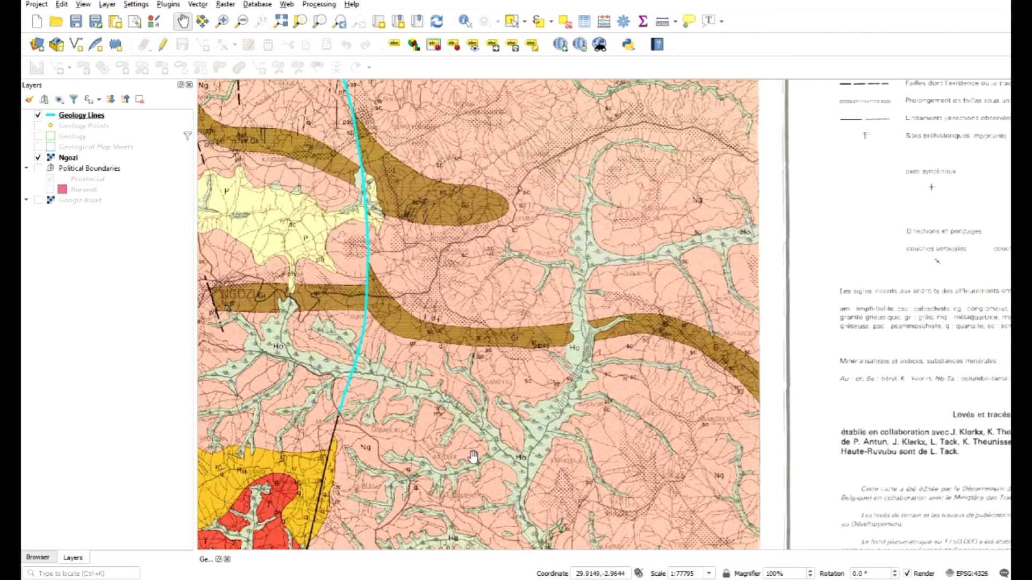
pyautogui.moveTo(387, 459); pyautogui.dragTo(656, 348)
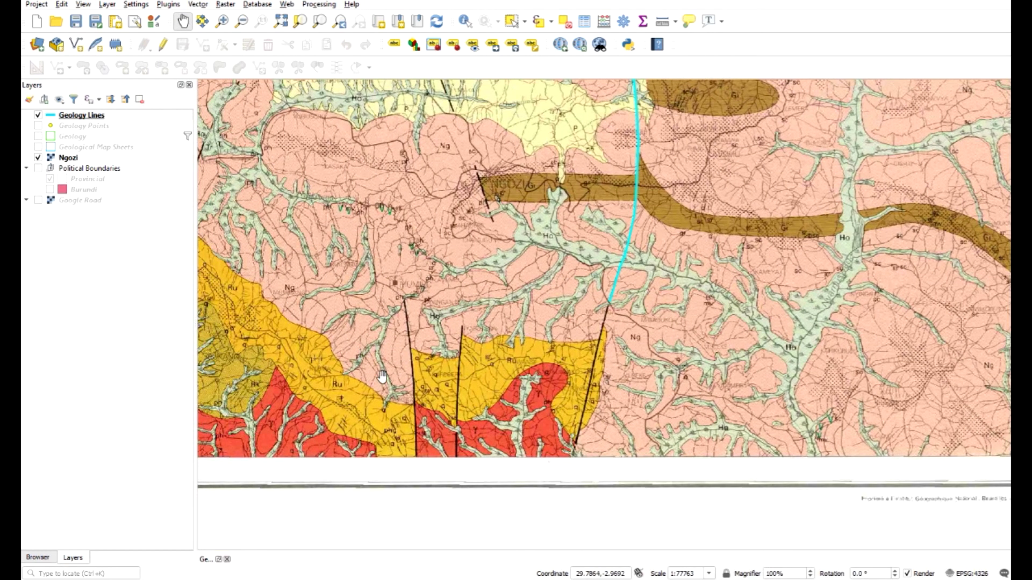
pyautogui.moveTo(306, 393); pyautogui.dragTo(725, 380)
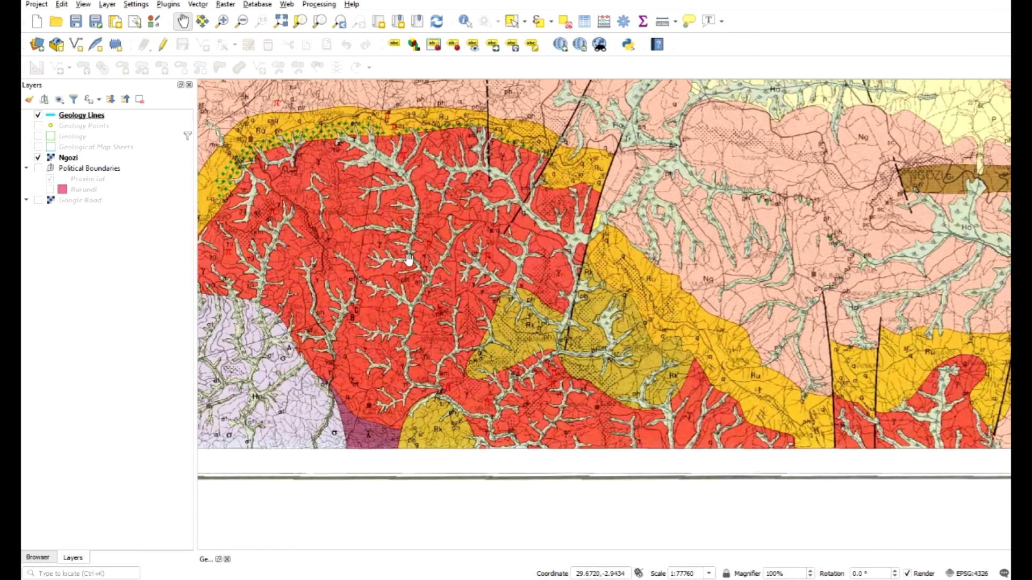
pyautogui.moveTo(408, 260); pyautogui.dragTo(908, 336)
pyautogui.moveTo(592, 230); pyautogui.dragTo(570, 482)
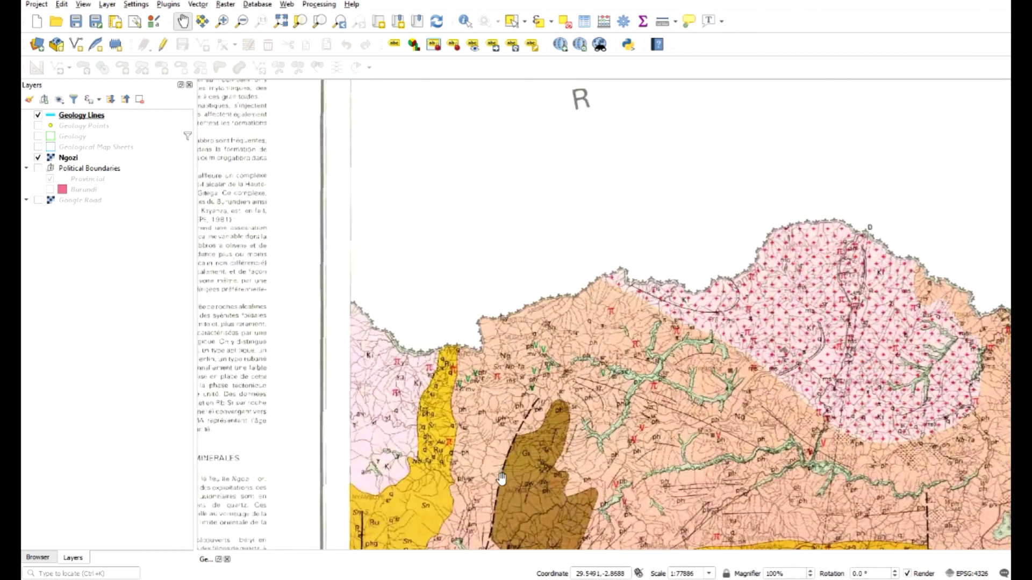
pyautogui.moveTo(723, 441); pyautogui.dragTo(484, 341)
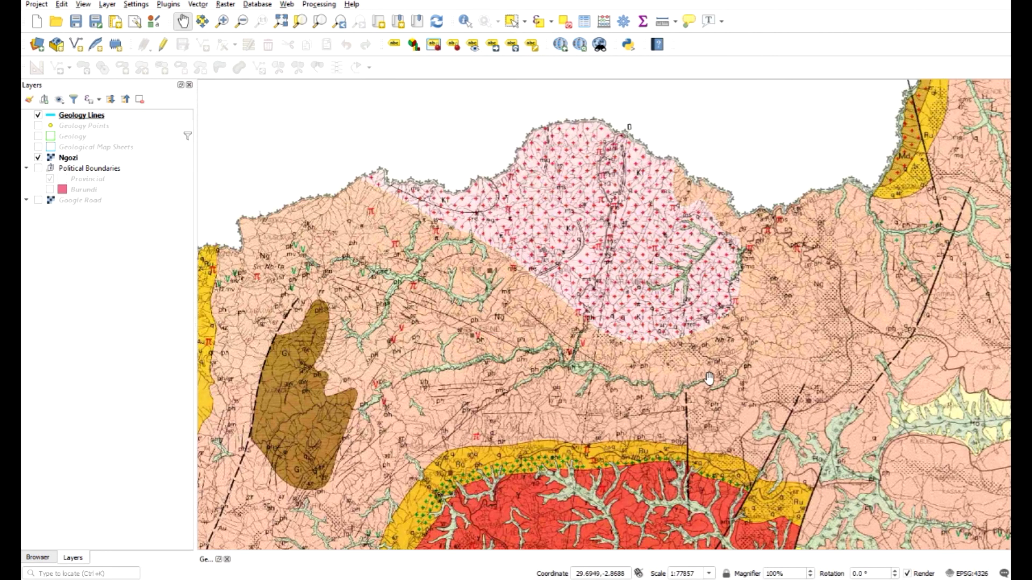
pyautogui.moveTo(771, 374); pyautogui.dragTo(467, 327)
pyautogui.scroll(1, 536, 383)
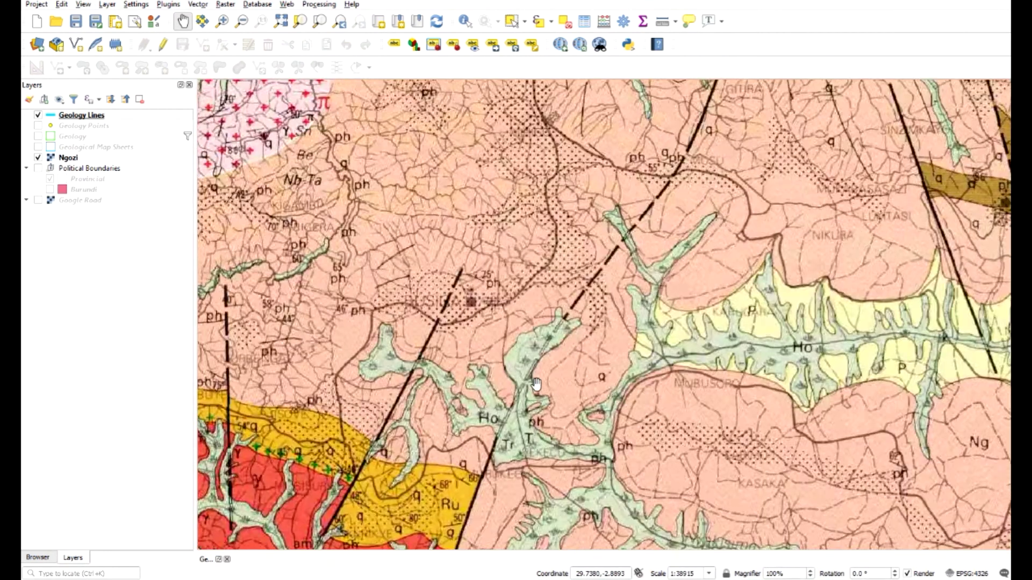
pyautogui.scroll(1, 536, 383)
pyautogui.moveTo(760, 463); pyautogui.dragTo(202, 213)
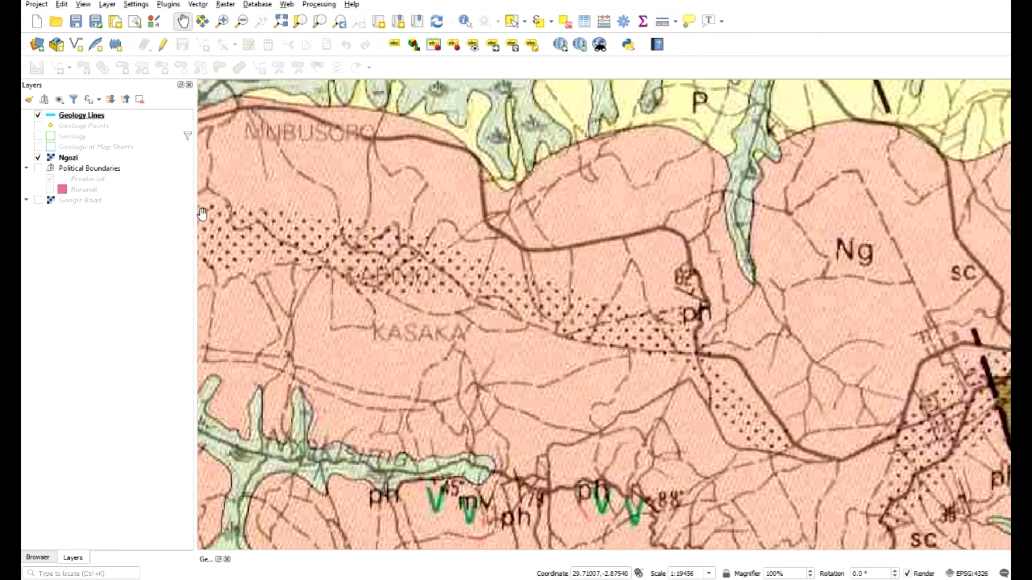
pyautogui.scroll(-1, 446, 323)
# View the granite area, bottom-right margin and northern Gi bands, ending over the schist near Ho valley
pyautogui.moveTo(682, 436); pyautogui.dragTo(480, 237)
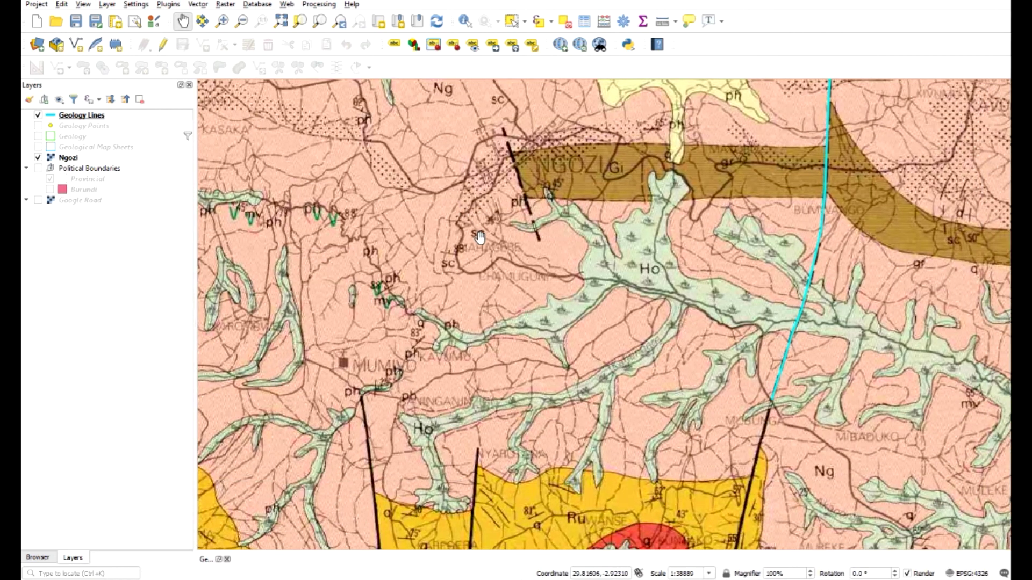
pyautogui.moveTo(569, 481); pyautogui.dragTo(456, 145)
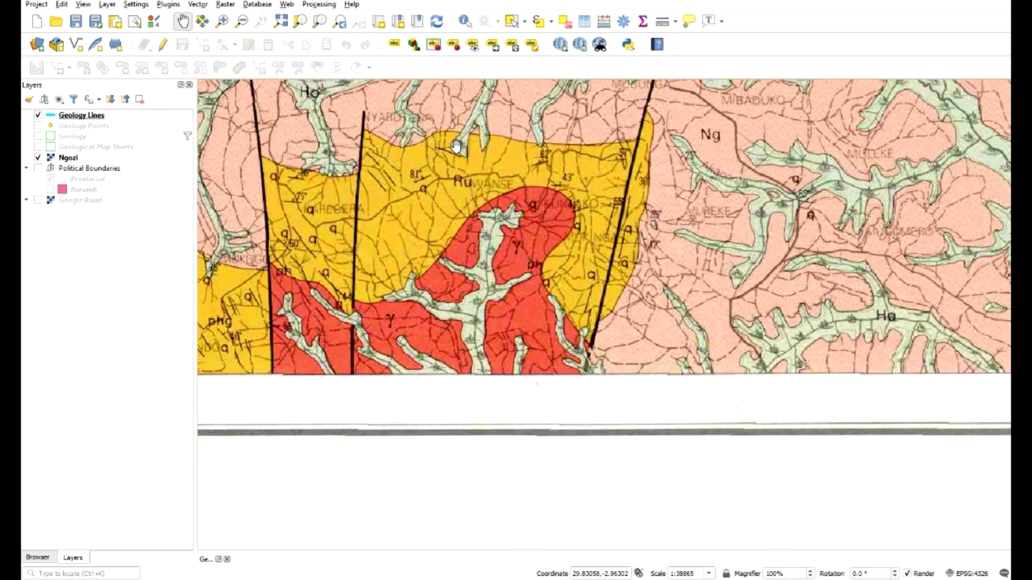
pyautogui.moveTo(809, 269); pyautogui.dragTo(242, 324)
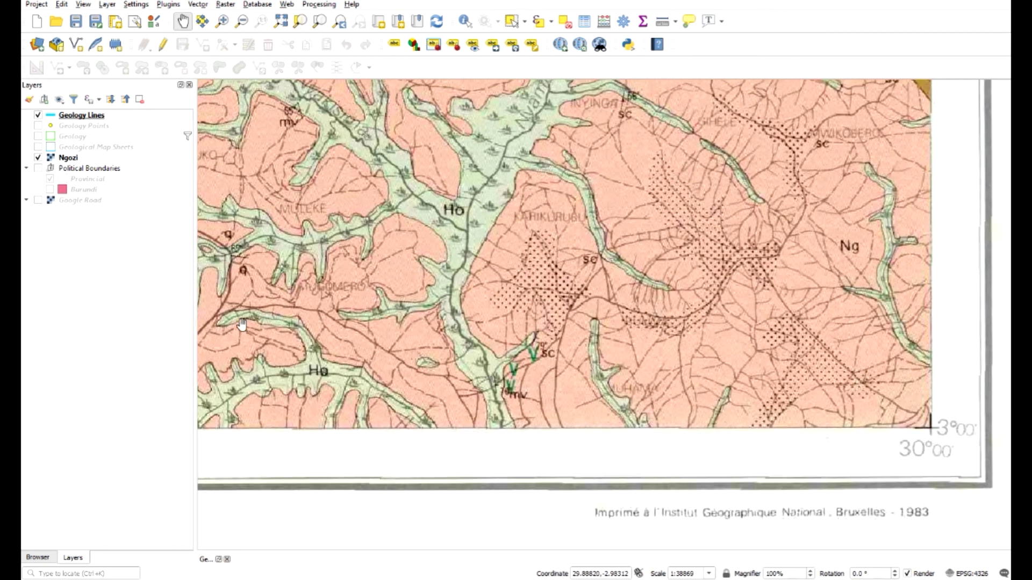
pyautogui.moveTo(643, 236); pyautogui.dragTo(601, 409)
pyautogui.moveTo(586, 265); pyautogui.dragTo(568, 349)
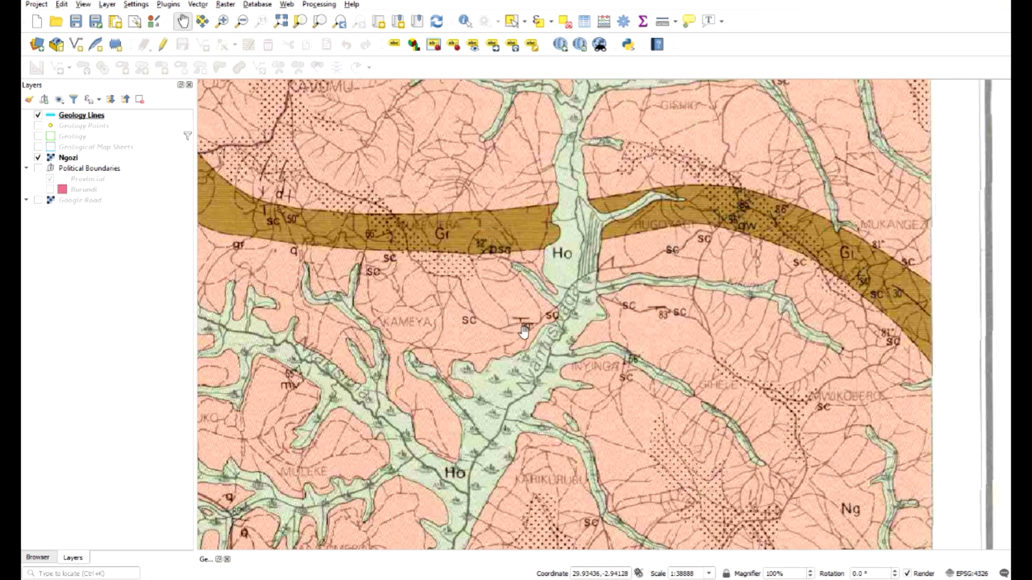
pyautogui.scroll(1, 265, 216)
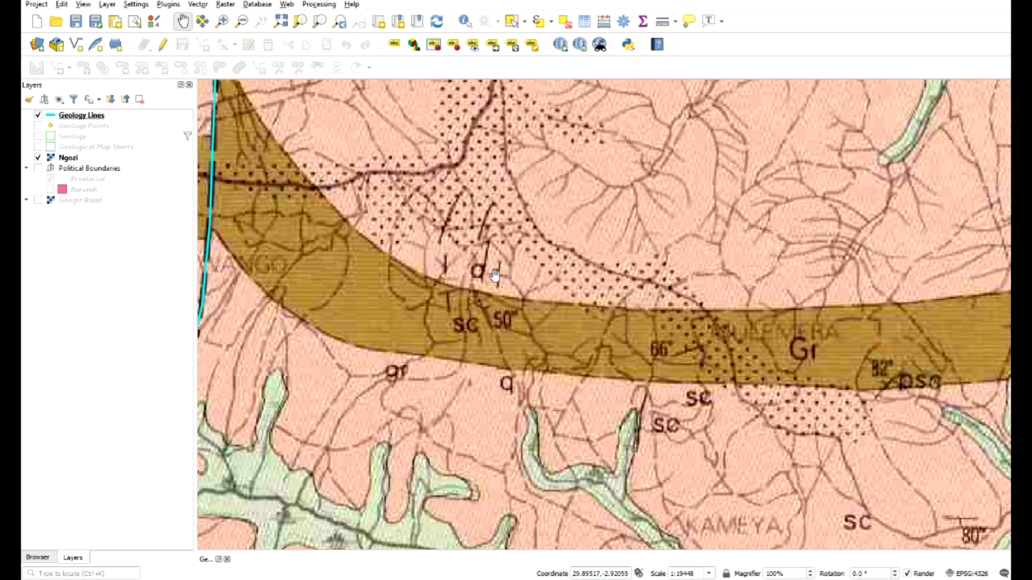
pyautogui.moveTo(701, 417); pyautogui.dragTo(488, 347)
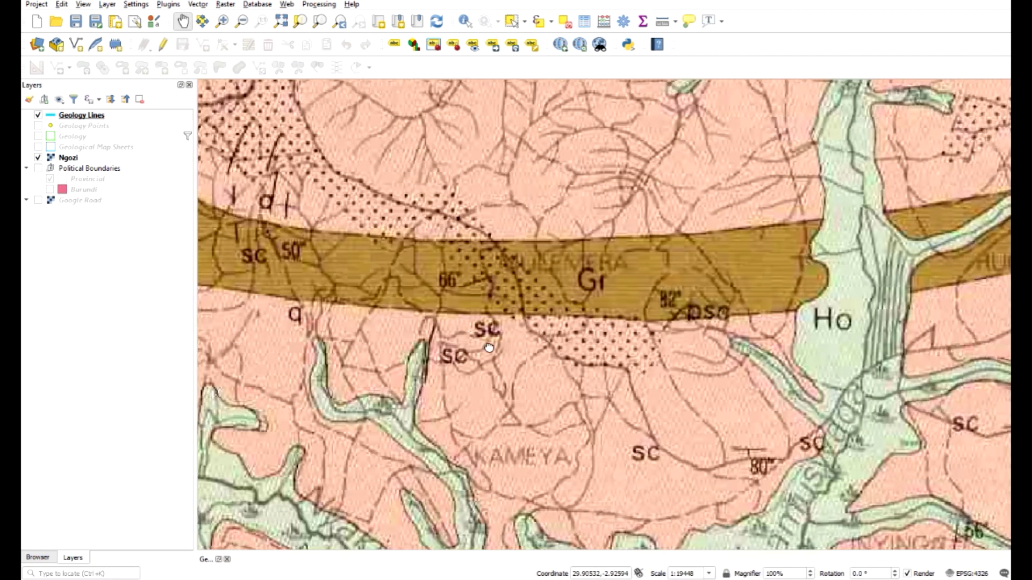
pyautogui.moveTo(650, 416); pyautogui.dragTo(499, 399)
pyautogui.moveTo(673, 439); pyautogui.dragTo(445, 376)
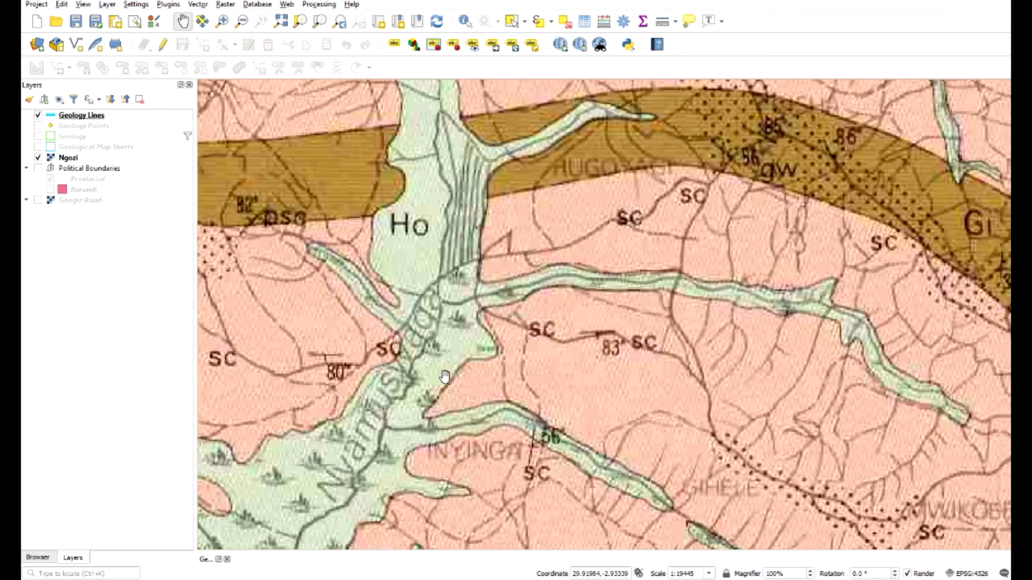
# Check the legend's 'Directions et pendages' bedding symbols, then centre on the 80° and 83 dip marks
pyautogui.scroll(-3, 599, 363)
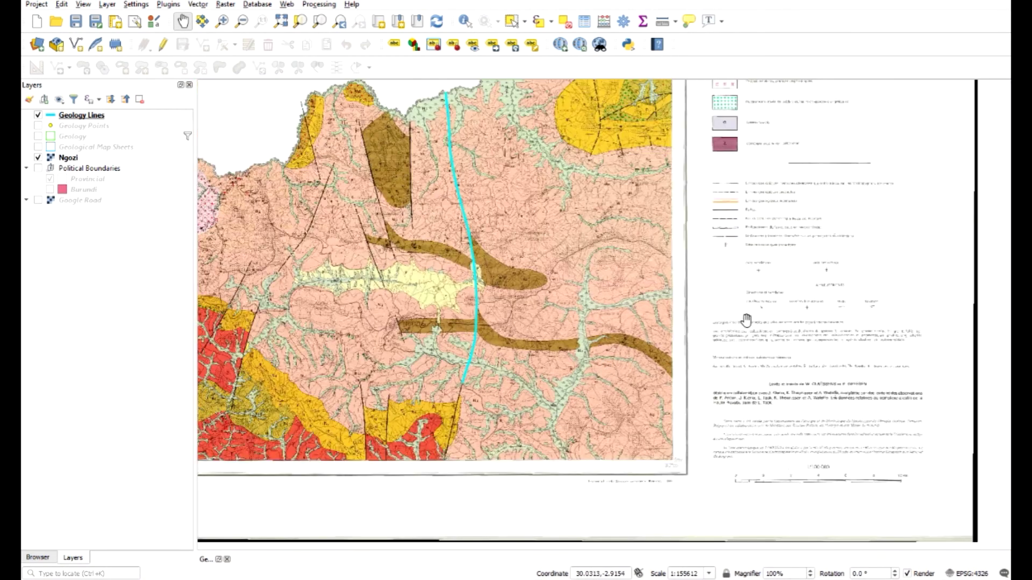
pyautogui.scroll(2, 815, 290)
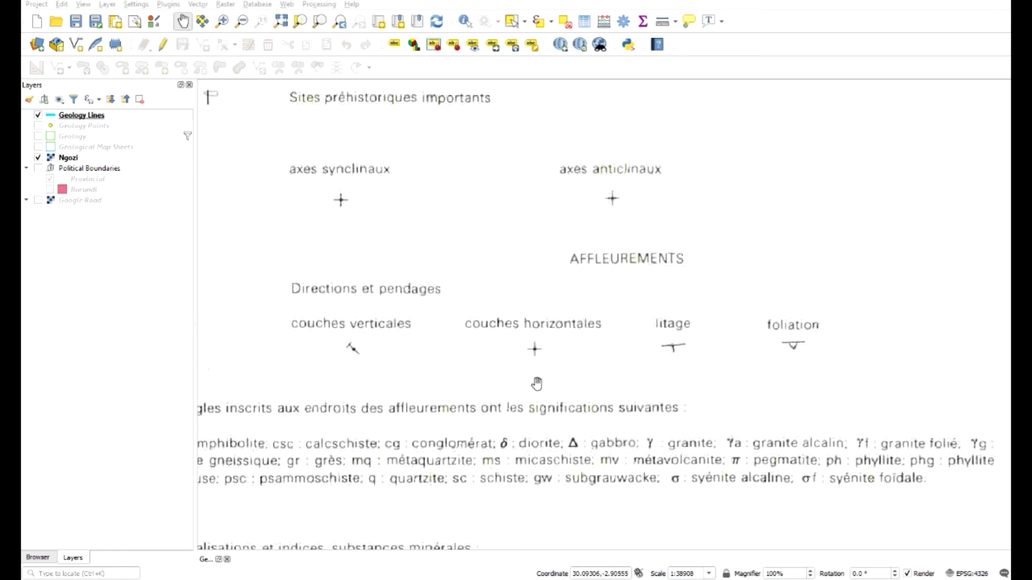
pyautogui.scroll(-1, 536, 380)
pyautogui.moveTo(417, 438); pyautogui.dragTo(649, 277)
pyautogui.scroll(2, 649, 277)
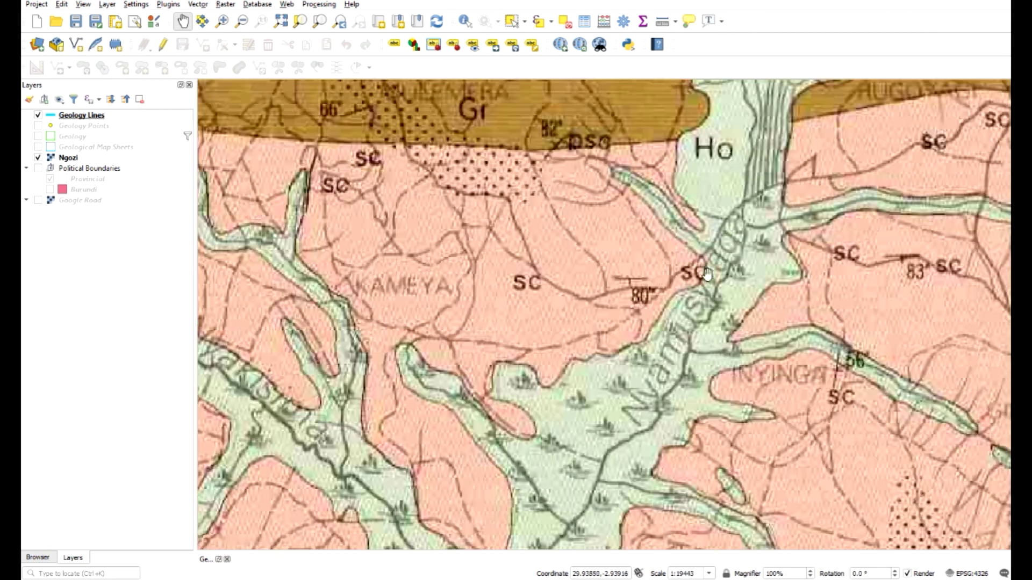
pyautogui.scroll(-1, 717, 266)
pyautogui.scroll(1, 723, 264)
pyautogui.moveTo(791, 265); pyautogui.dragTo(598, 308)
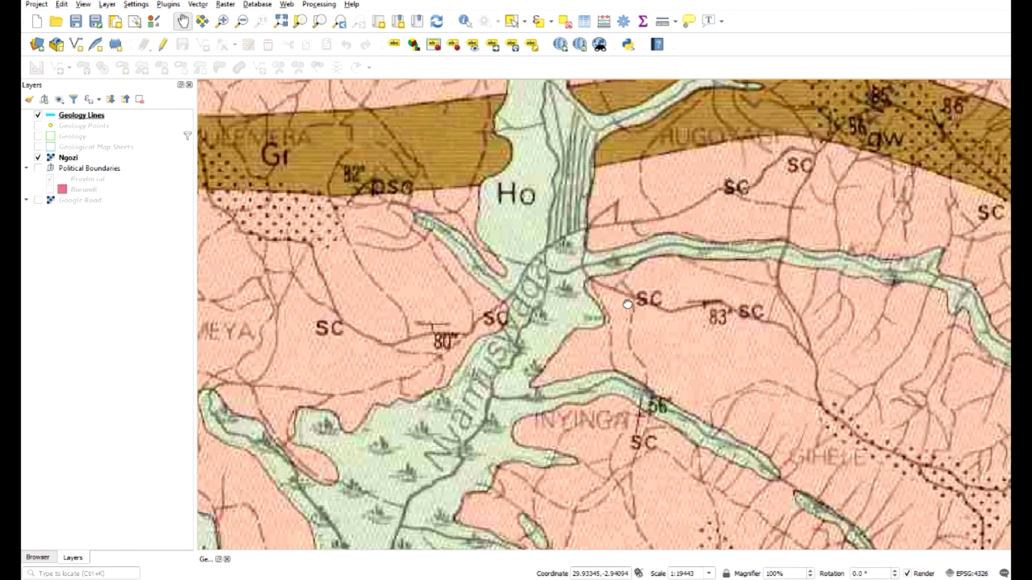
# Hide Geology Lines, show Geology Points, and start editing the Geology Points layer
pyautogui.click(39, 115)
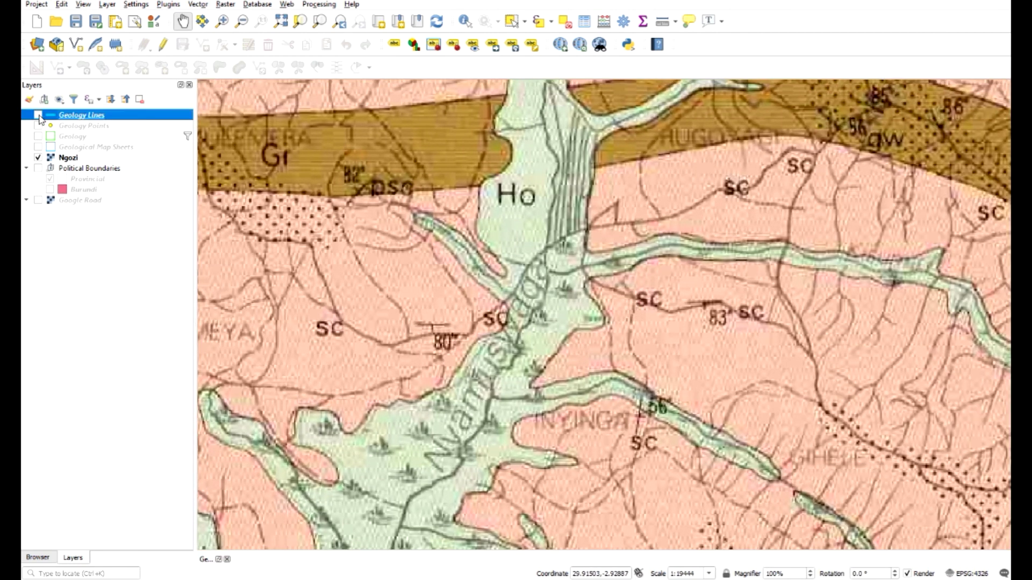
pyautogui.click(38, 126)
pyautogui.click(88, 125)
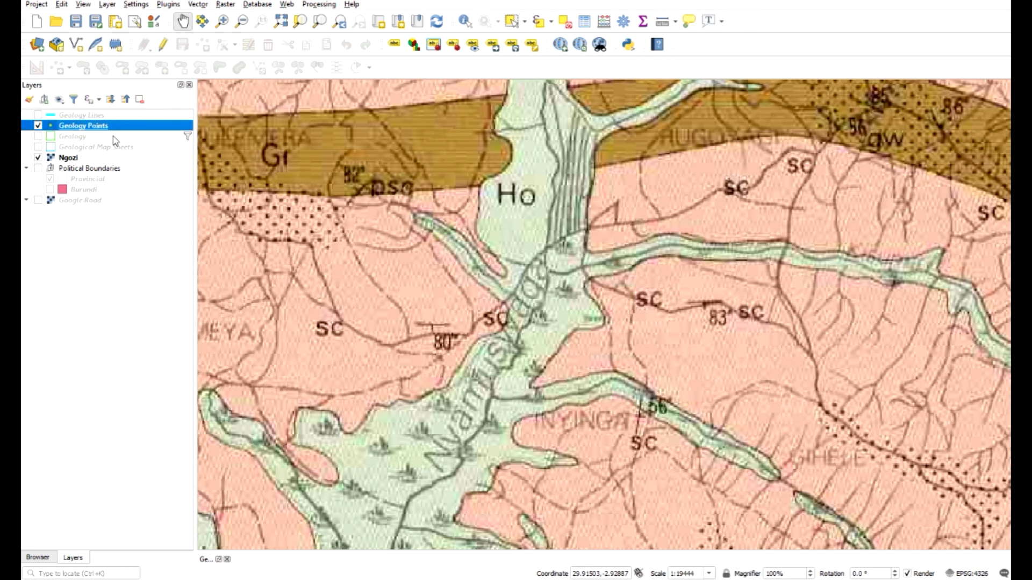
pyautogui.click(162, 47)
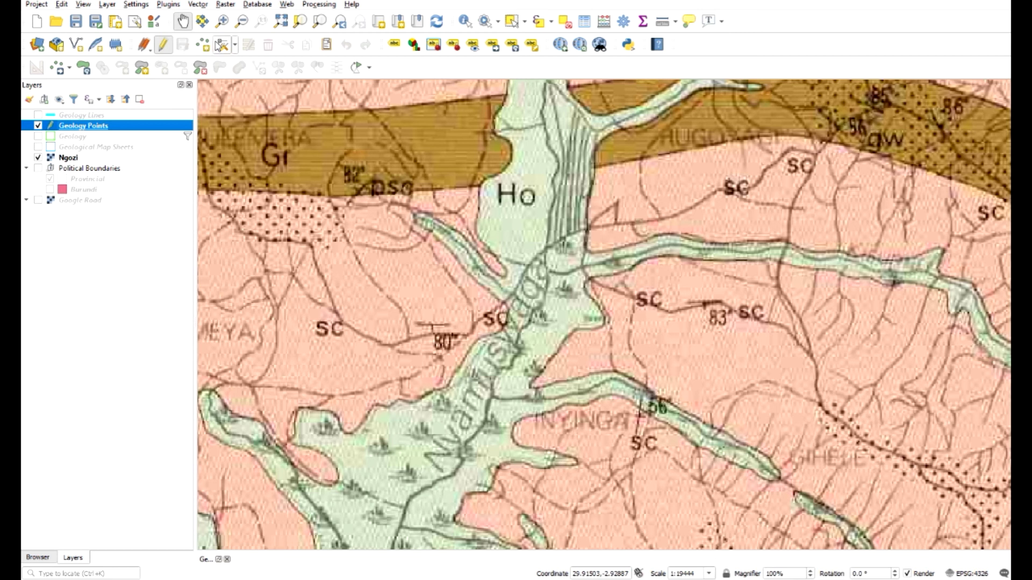
# Add bedding points on the 83 and 80° dip symbols, filling in each one's type
pyautogui.click(205, 46)
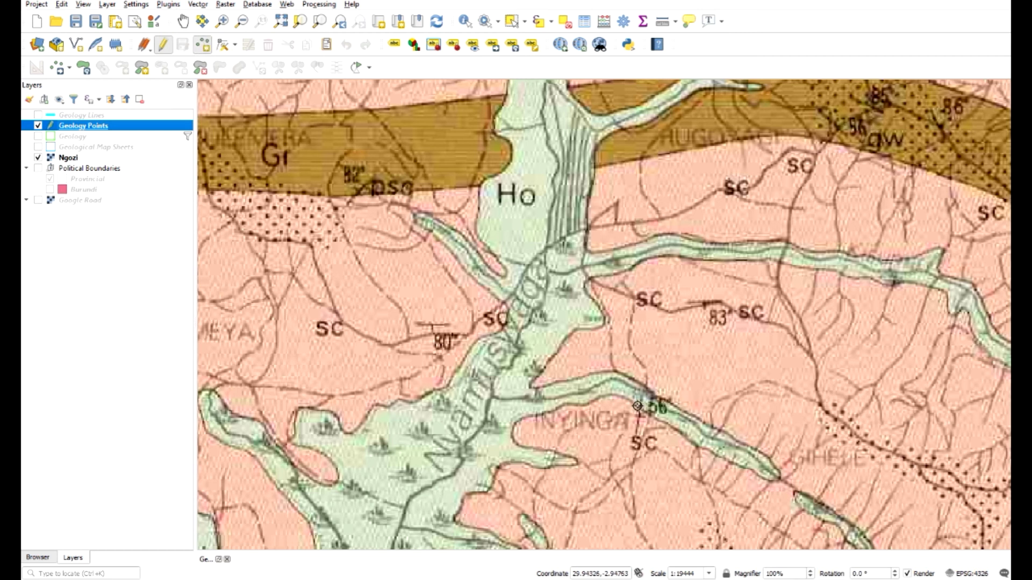
pyautogui.click(704, 302)
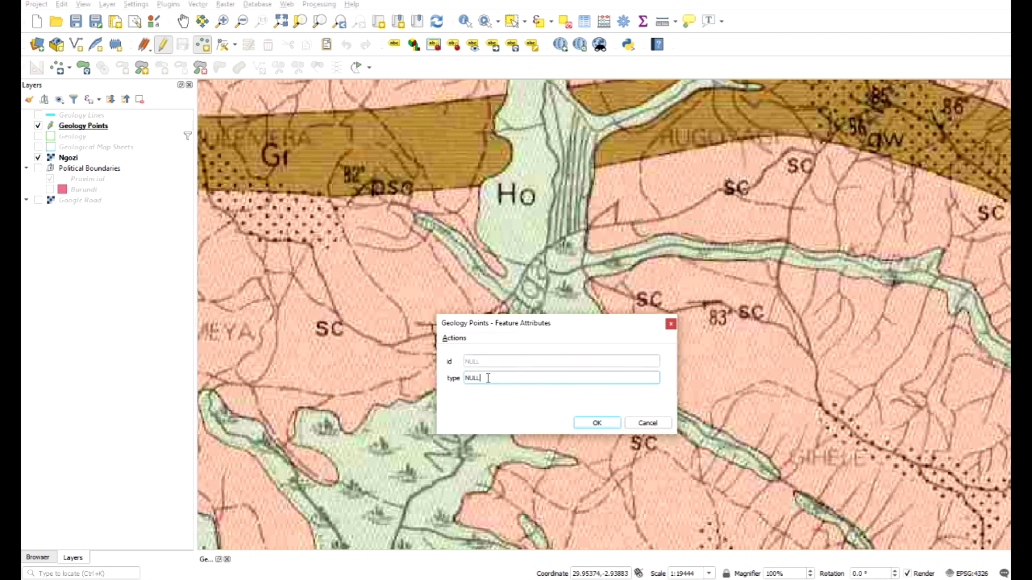
pyautogui.doubleClick(488, 378)
pyautogui.click(598, 423)
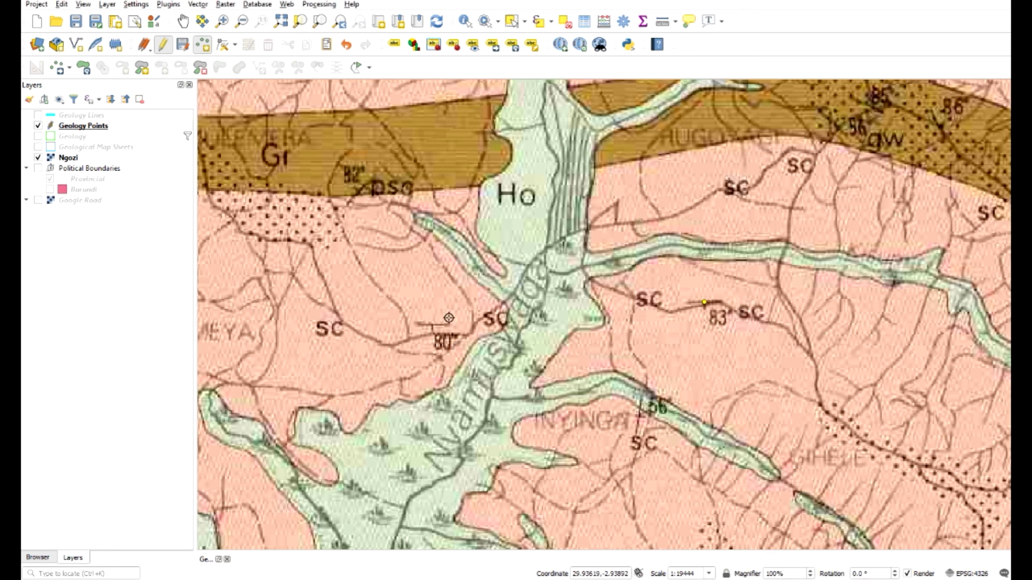
pyautogui.click(430, 325)
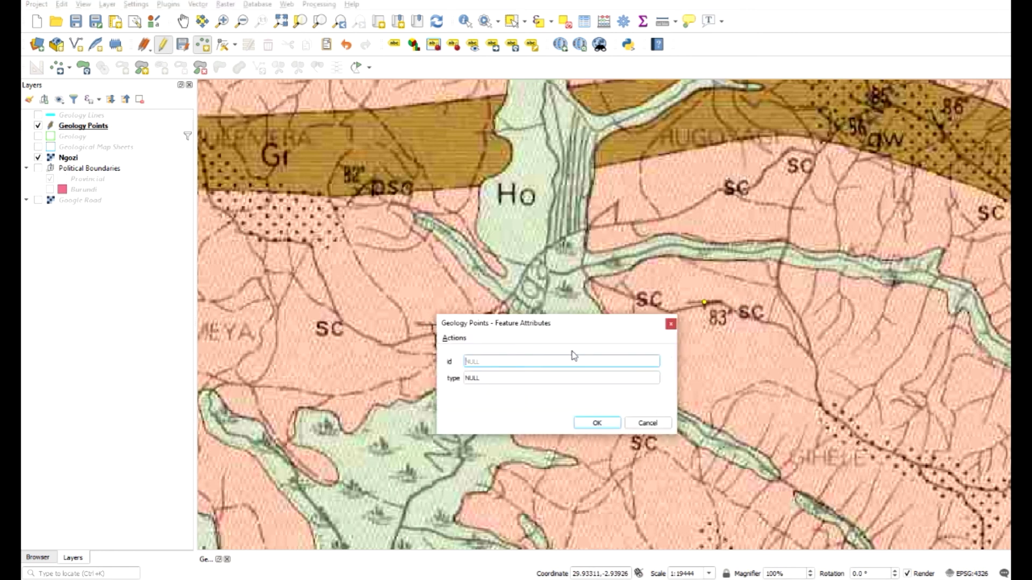
pyautogui.click(499, 380)
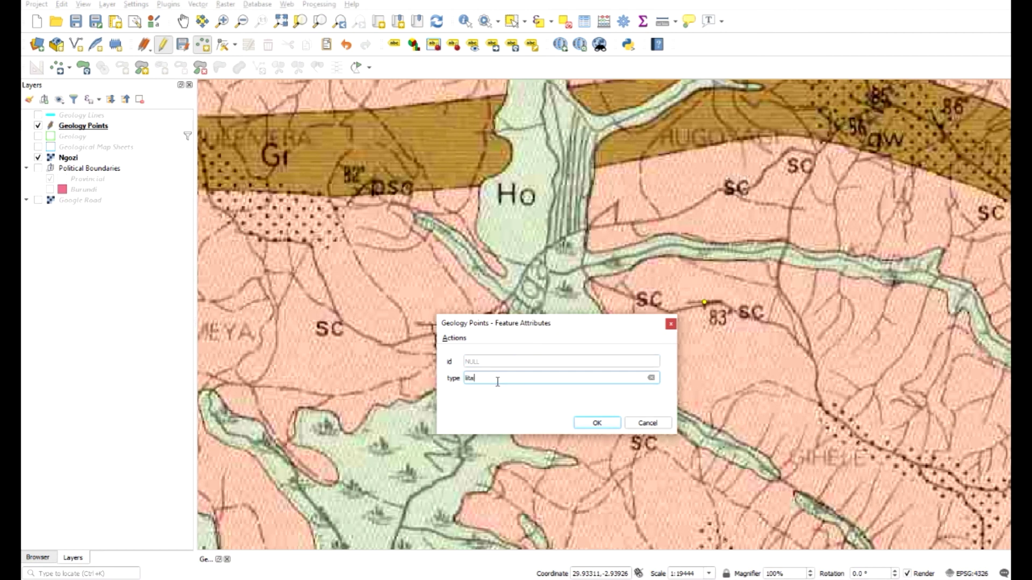
pyautogui.click(598, 424)
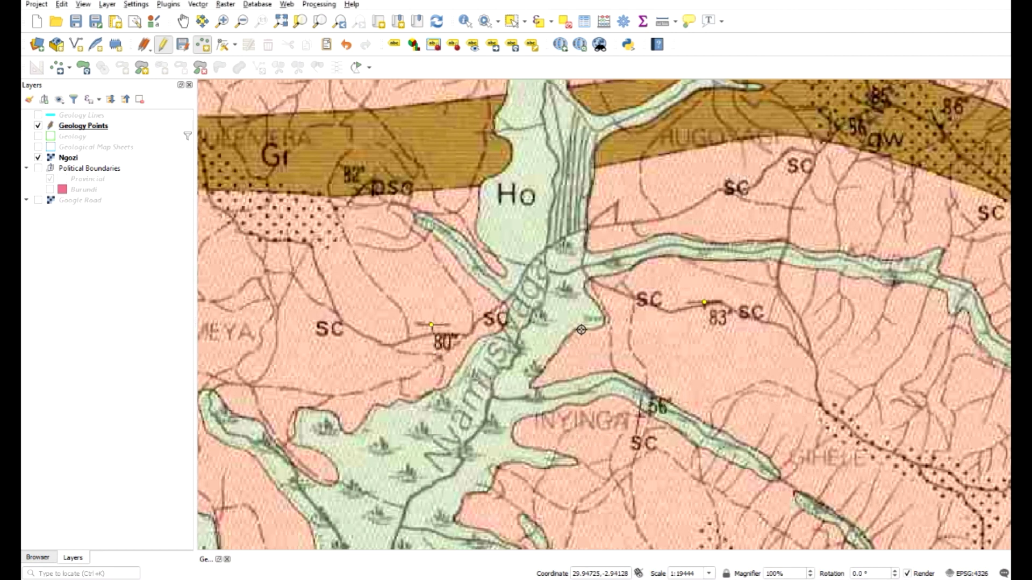
# Search the map for further bedding symbols, zooming out for a wider view
pyautogui.click(181, 21)
pyautogui.moveTo(410, 190); pyautogui.dragTo(581, 364)
pyautogui.moveTo(712, 277); pyautogui.dragTo(323, 406)
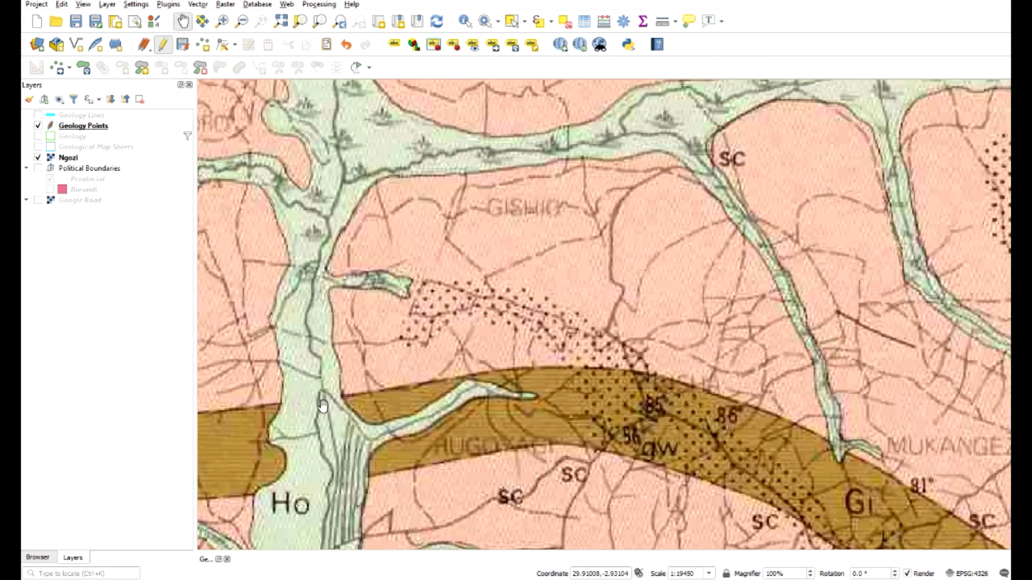
pyautogui.moveTo(602, 207); pyautogui.dragTo(312, 473)
pyautogui.moveTo(322, 154); pyautogui.dragTo(663, 369)
pyautogui.scroll(-1, 686, 364)
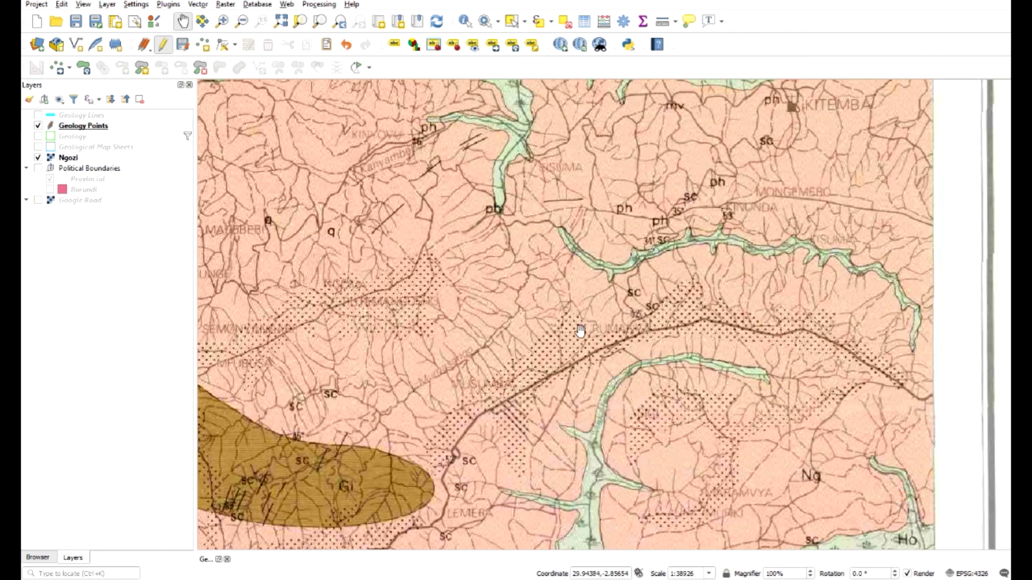
pyautogui.scroll(-1, 616, 295)
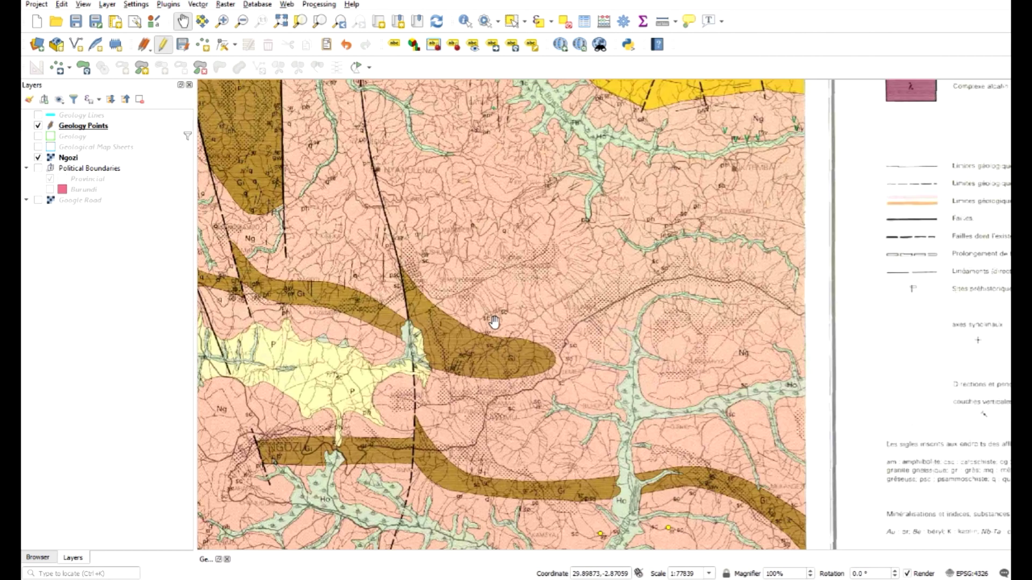
# Zoom back in over the Ho area and centre the Gr band's 66 dip symbol near Mukenera
pyautogui.moveTo(483, 255); pyautogui.dragTo(713, 219)
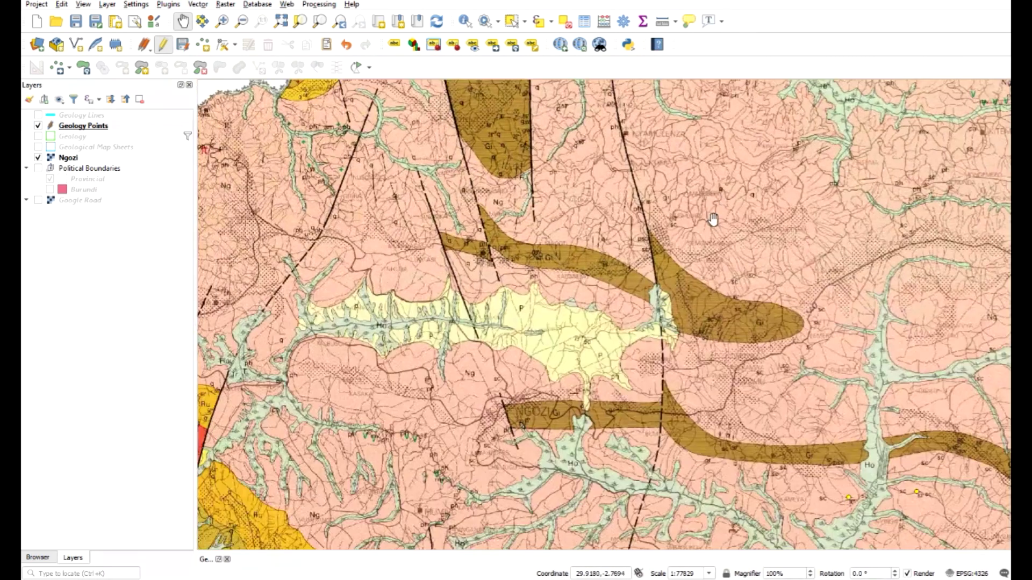
pyautogui.moveTo(726, 529); pyautogui.dragTo(621, 132)
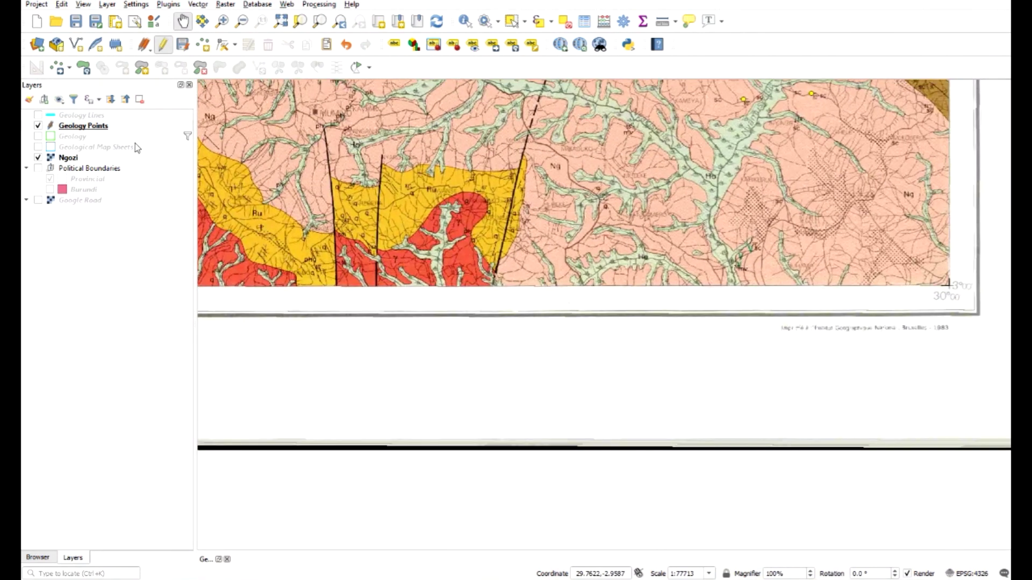
pyautogui.moveTo(736, 203); pyautogui.dragTo(588, 371)
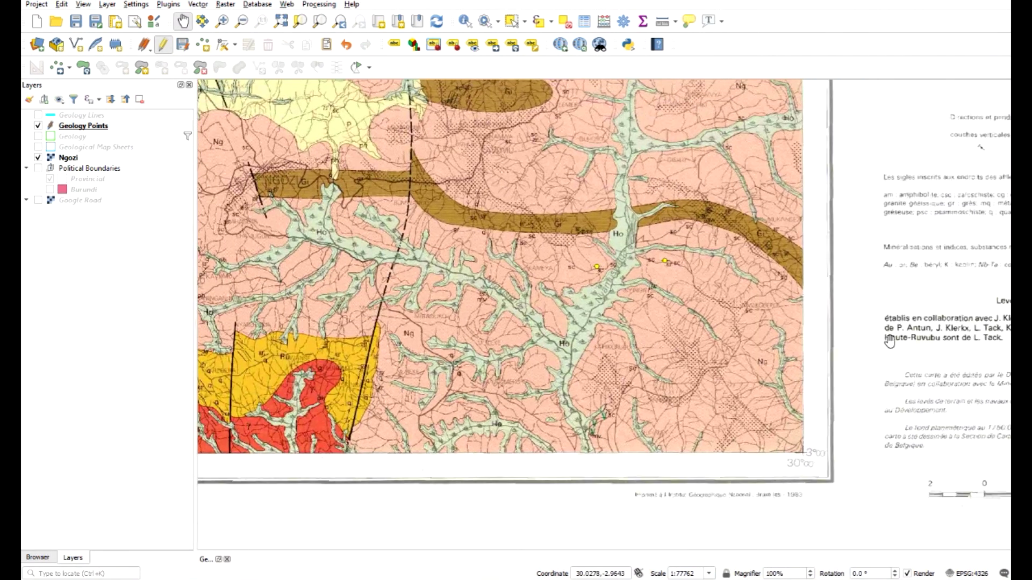
pyautogui.scroll(1, 763, 194)
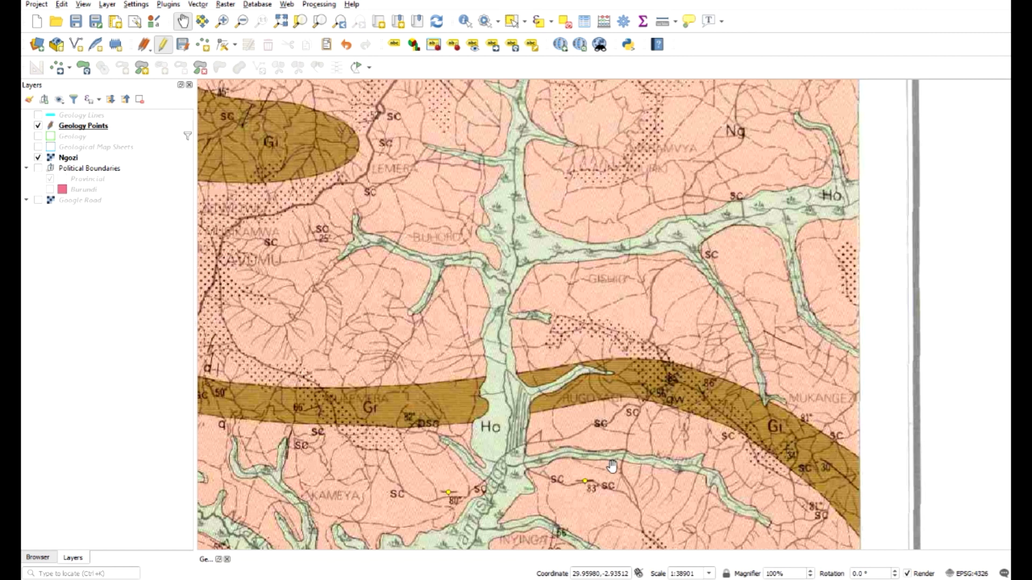
pyautogui.scroll(1, 611, 465)
pyautogui.moveTo(583, 484); pyautogui.dragTo(645, 349)
pyautogui.moveTo(423, 316); pyautogui.dragTo(503, 494)
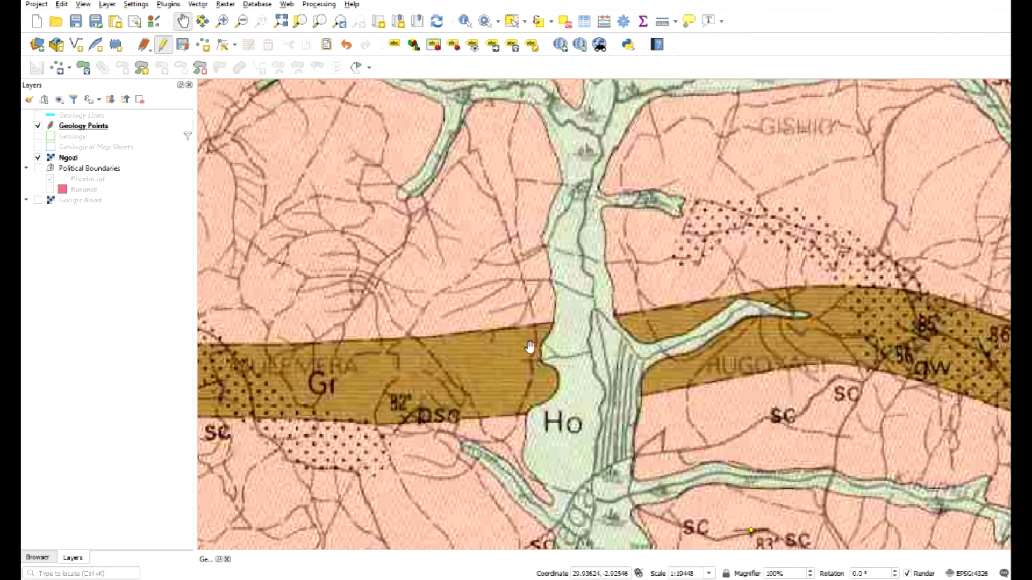
pyautogui.moveTo(200, 317); pyautogui.dragTo(575, 290)
pyautogui.moveTo(483, 223); pyautogui.dragTo(618, 304)
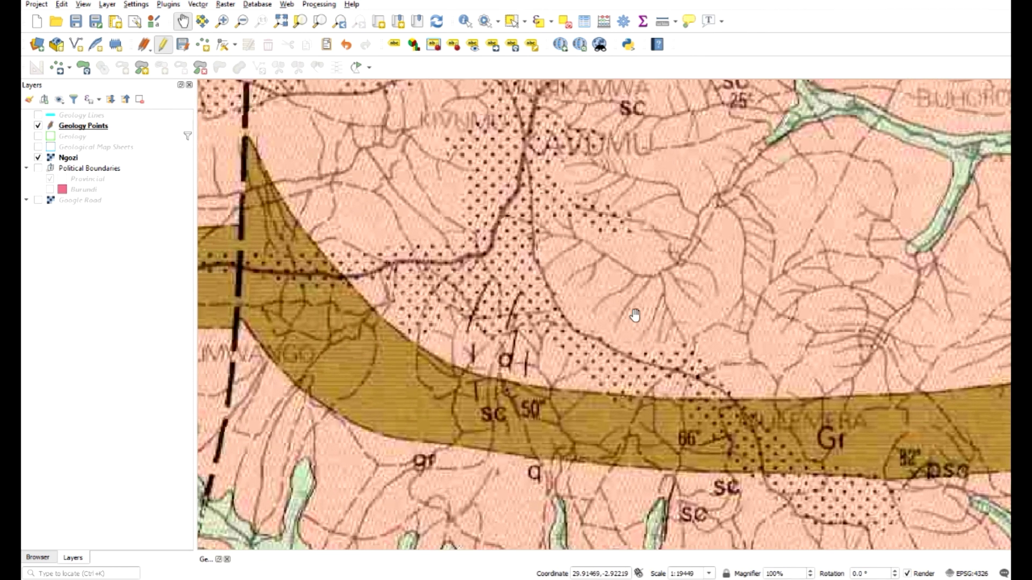
pyautogui.moveTo(692, 446); pyautogui.dragTo(640, 327)
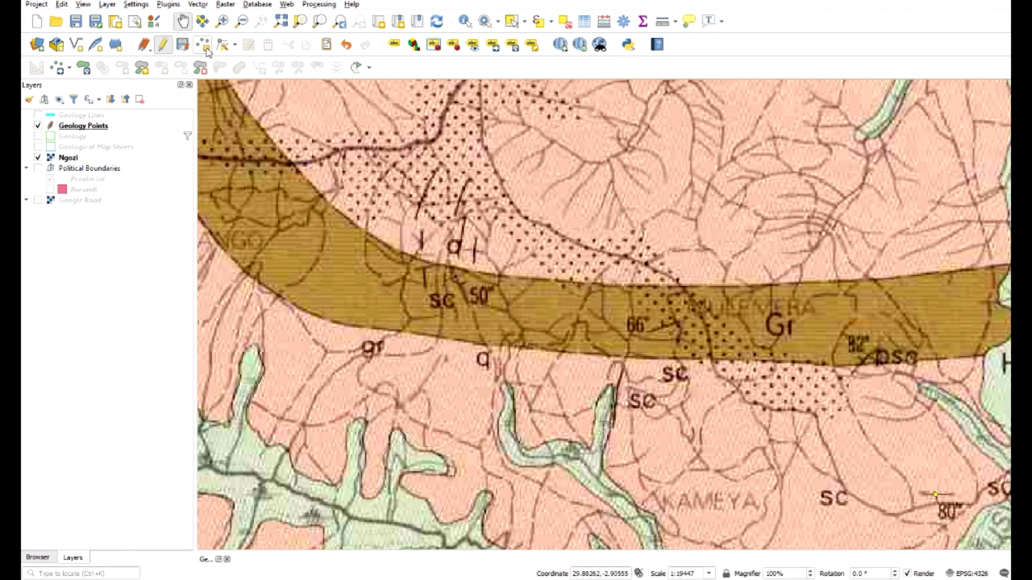
# Add a bedding point on the 66 dip symbol and confirm its attributes
pyautogui.click(204, 46)
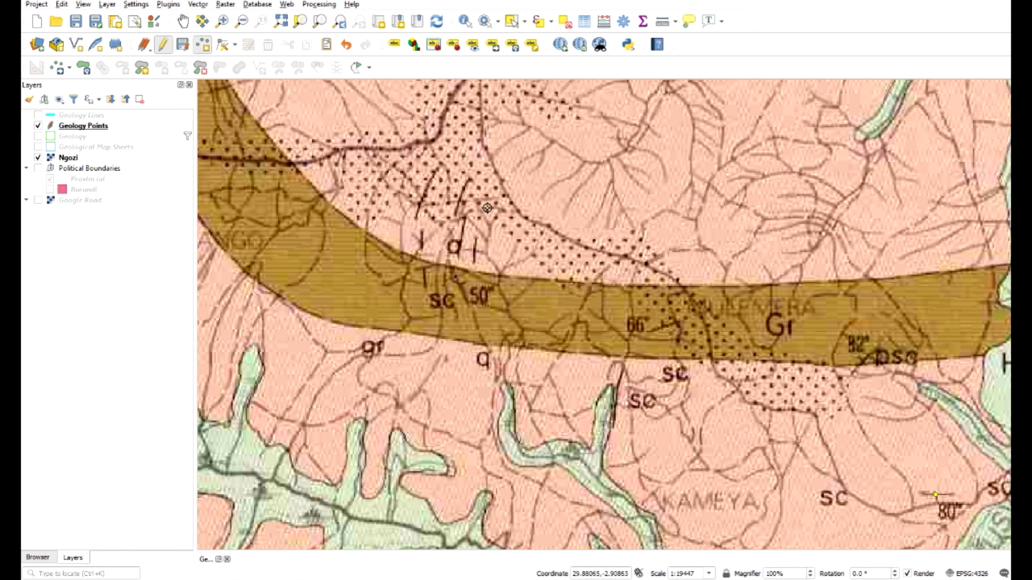
pyautogui.click(662, 327)
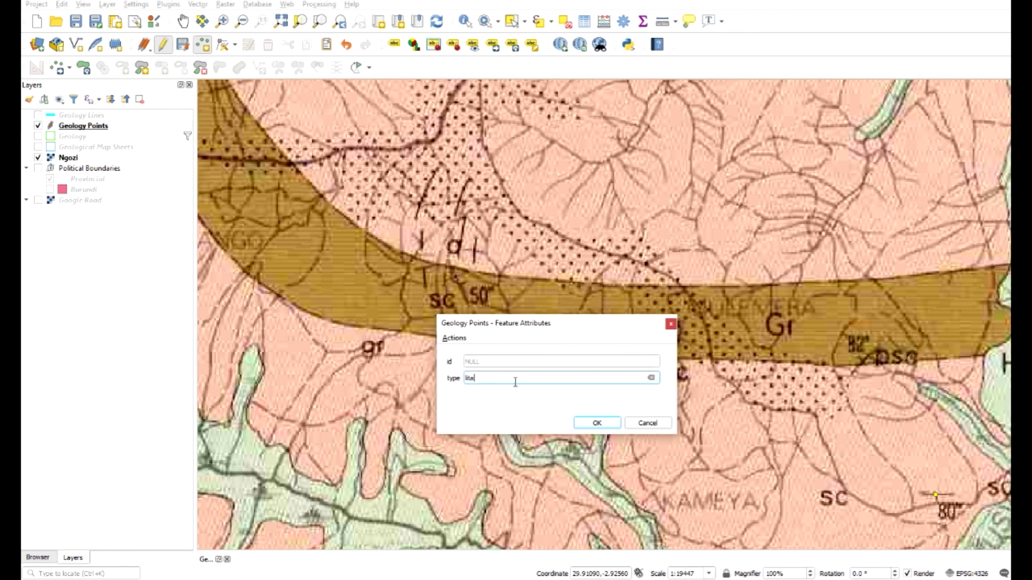
pyautogui.click(593, 419)
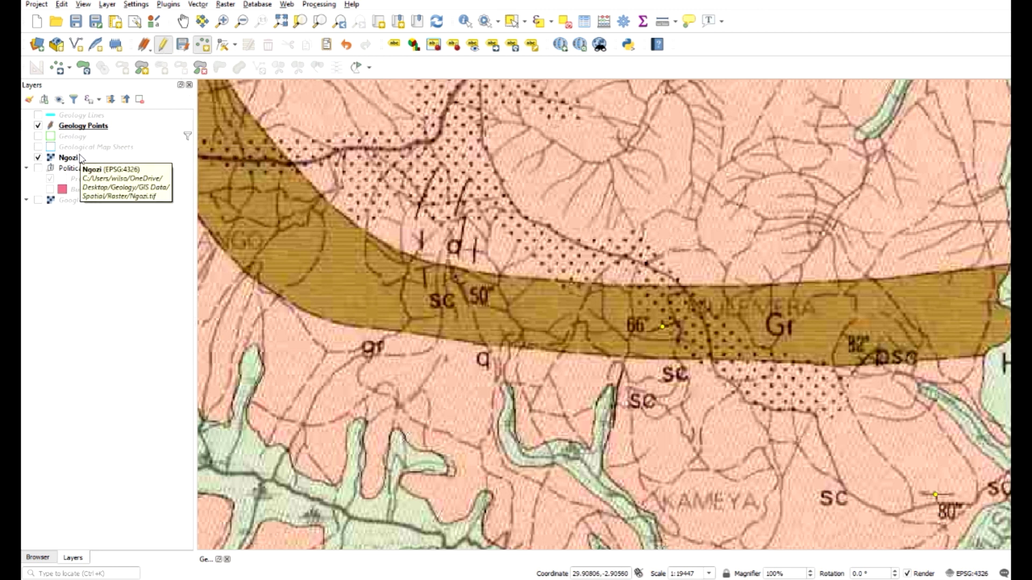
# Zoom to the full Ngozi layer extent and stop editing Geology Points, saving the edits
pyautogui.rightClick(71, 157)
pyautogui.click(147, 160)
pyautogui.click(77, 128)
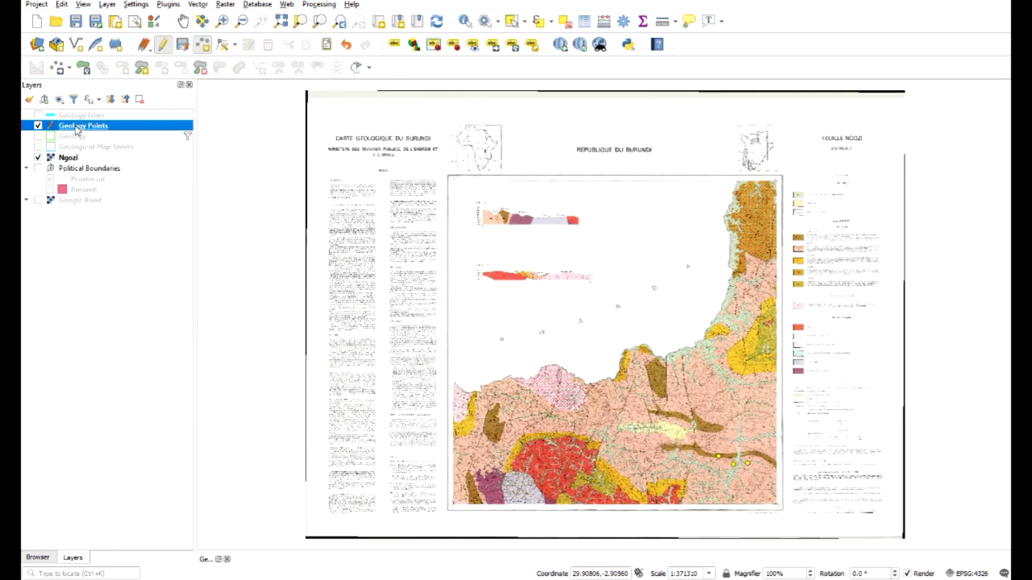
pyautogui.click(150, 48)
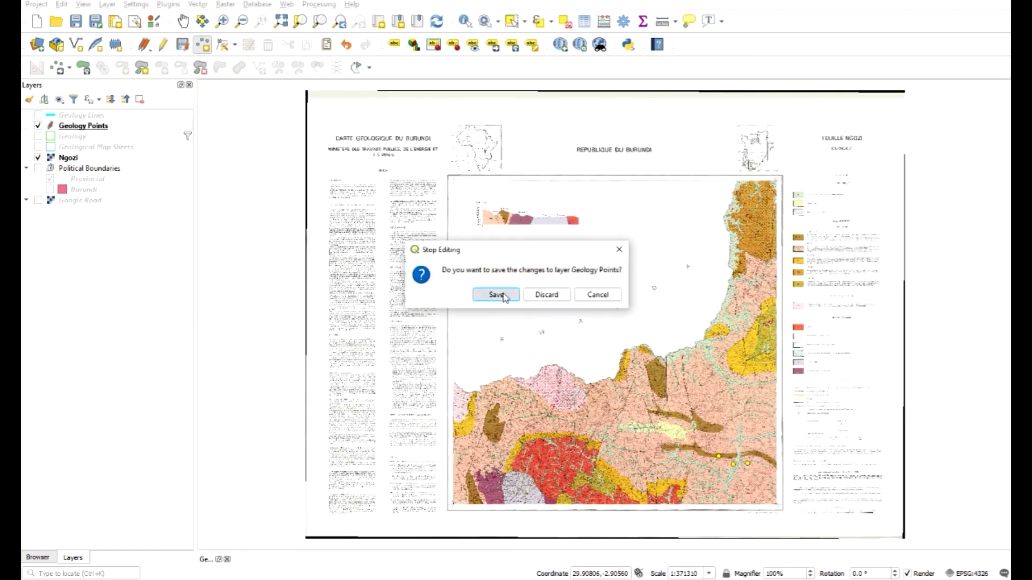